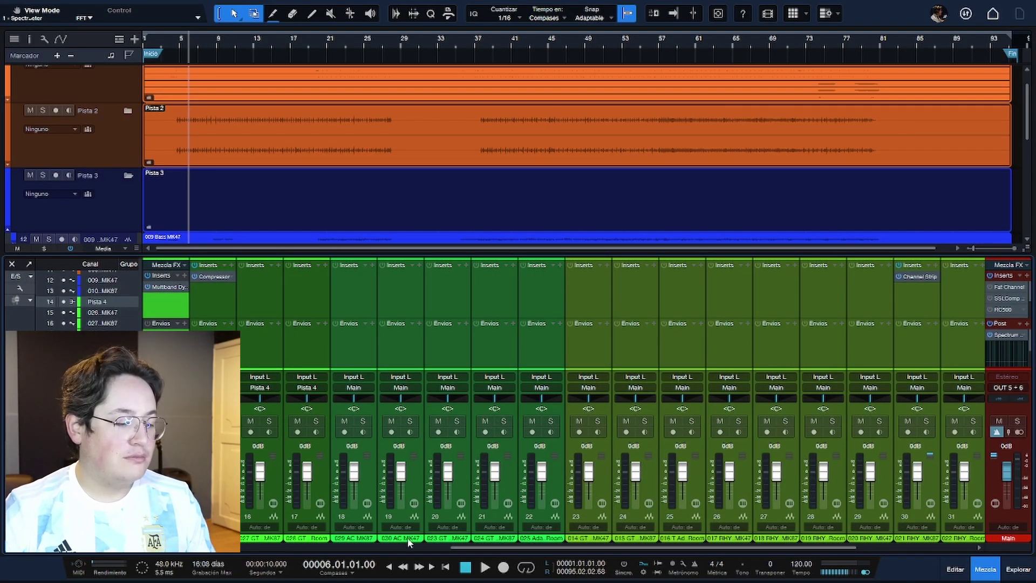
# - Enable and open the Gem Comp76 insert on the 001 Kick channel, placing its window over the arrangement
pyautogui.hscroll(-5, 407, 538)
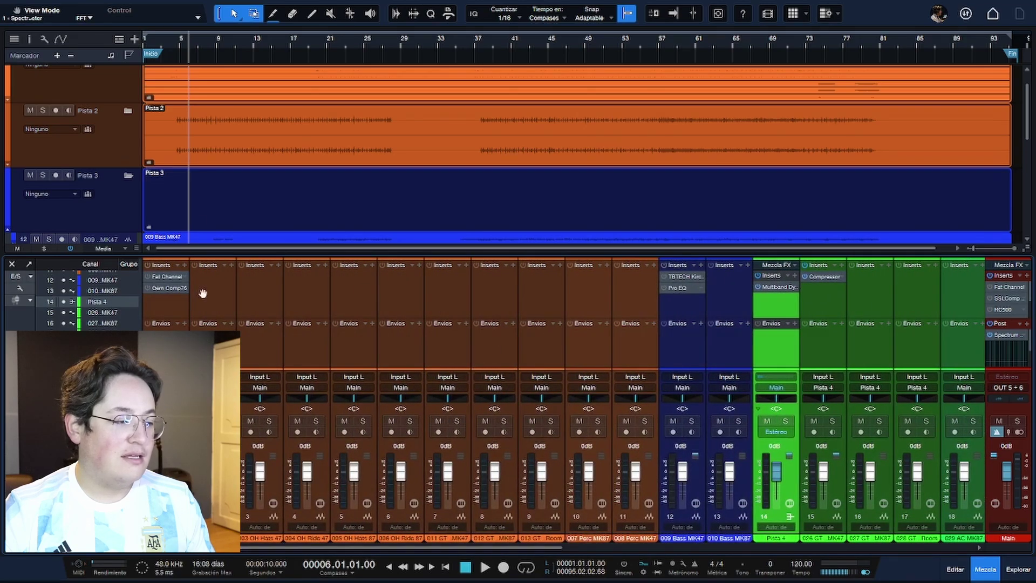
pyautogui.click(151, 288)
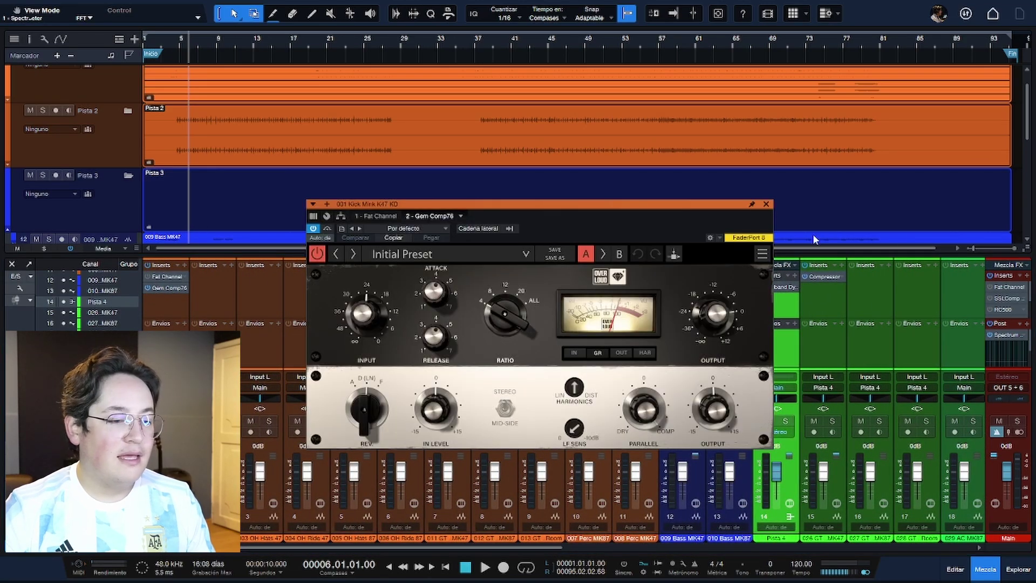
pyautogui.moveTo(690, 205); pyautogui.dragTo(689, 142)
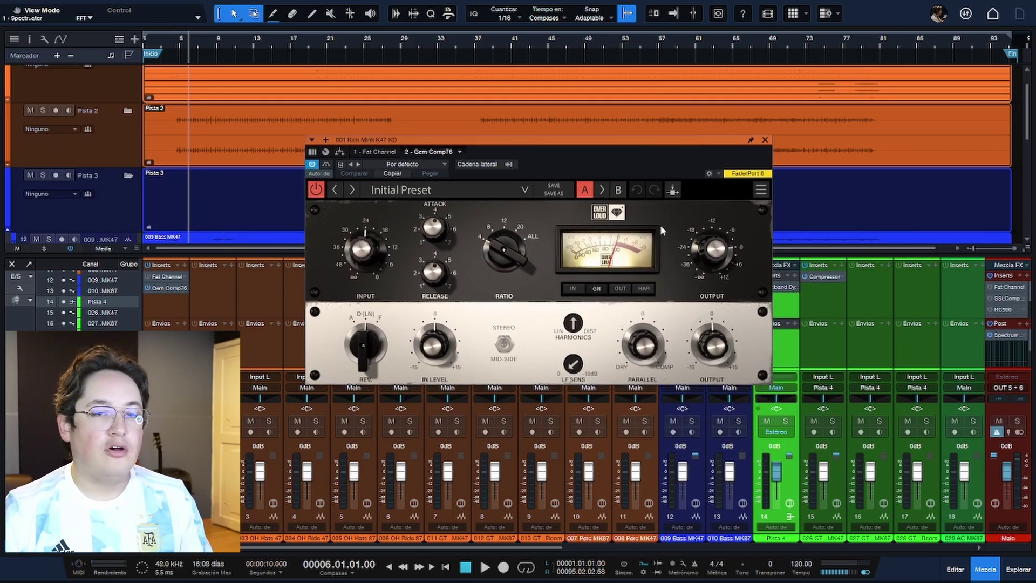
# - Switch the Gem Comp76 revision to F and back to D (LN) to compare the two versions
pyautogui.click(358, 357)
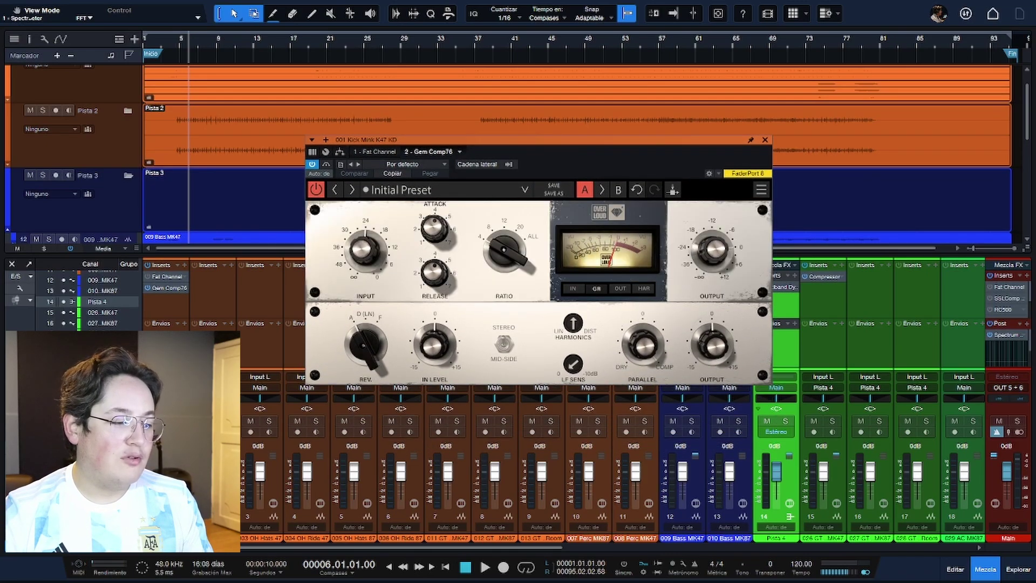
pyautogui.click(363, 350)
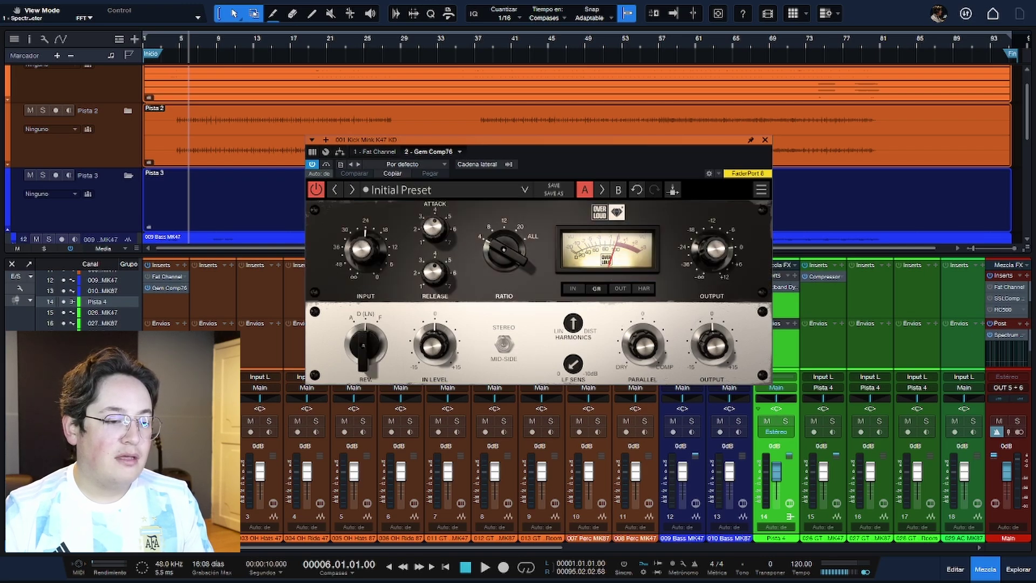
pyautogui.click(360, 358)
pyautogui.click(360, 358)
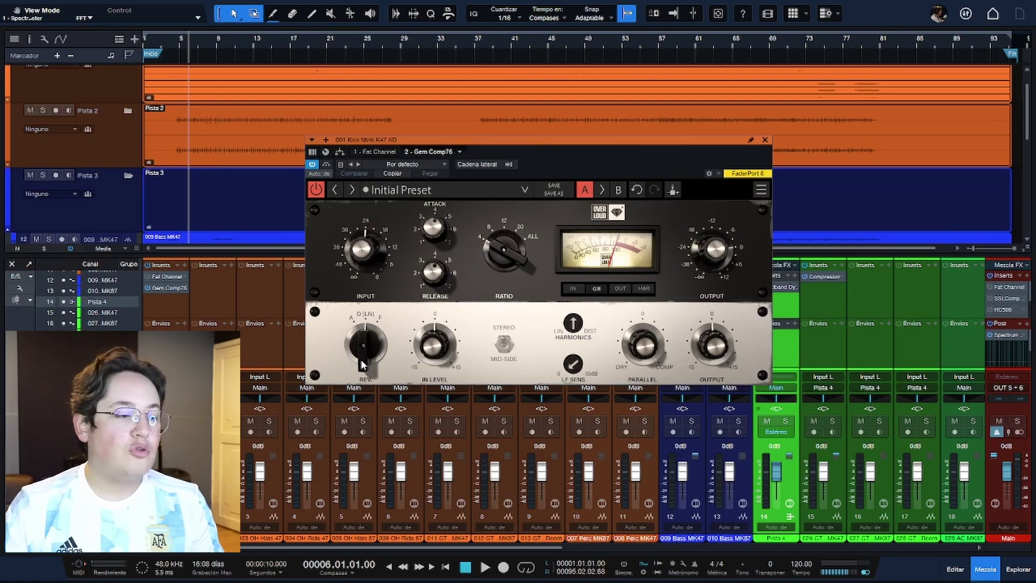
# - Enable Fat Channel on the kick channel and arrange its window above the Gem Comp76 window so both compressors show
pyautogui.click(374, 153)
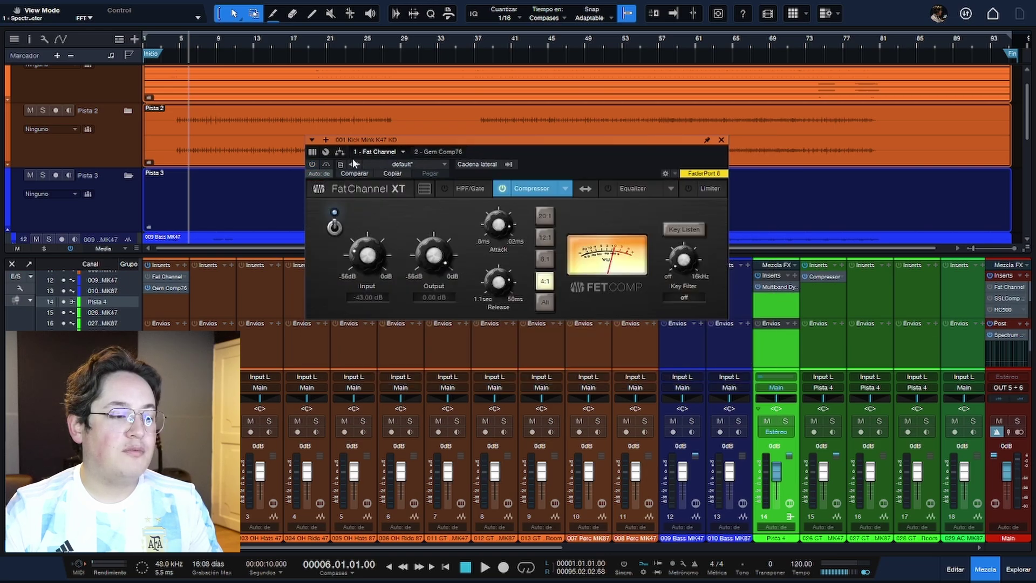
pyautogui.click(312, 164)
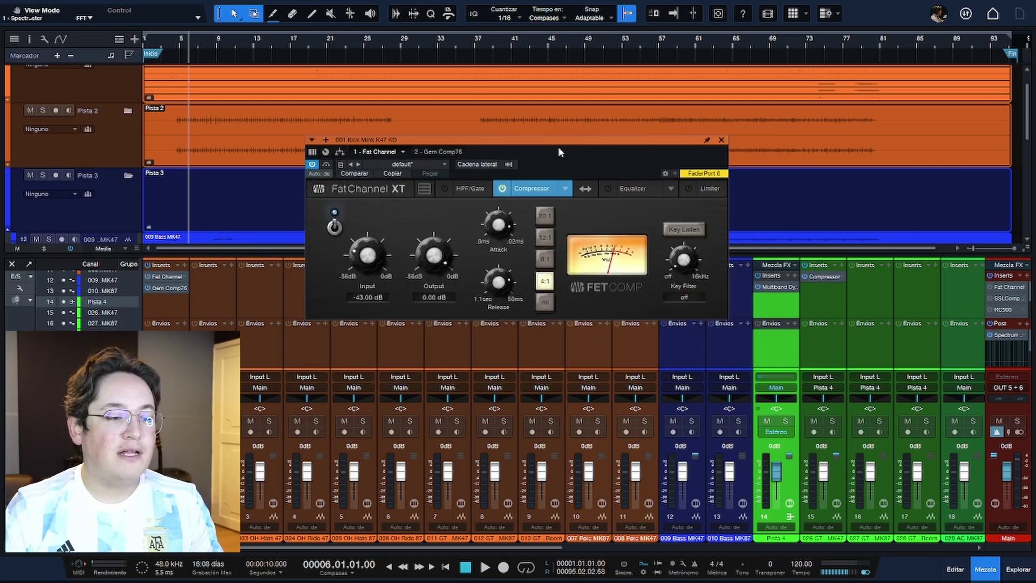
pyautogui.moveTo(559, 141); pyautogui.dragTo(541, 135)
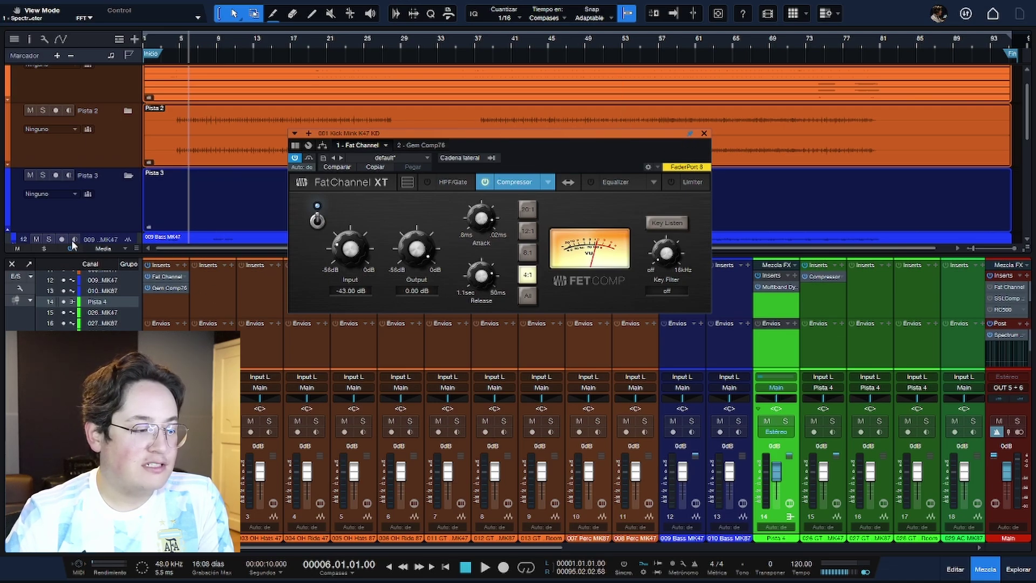
pyautogui.doubleClick(167, 290)
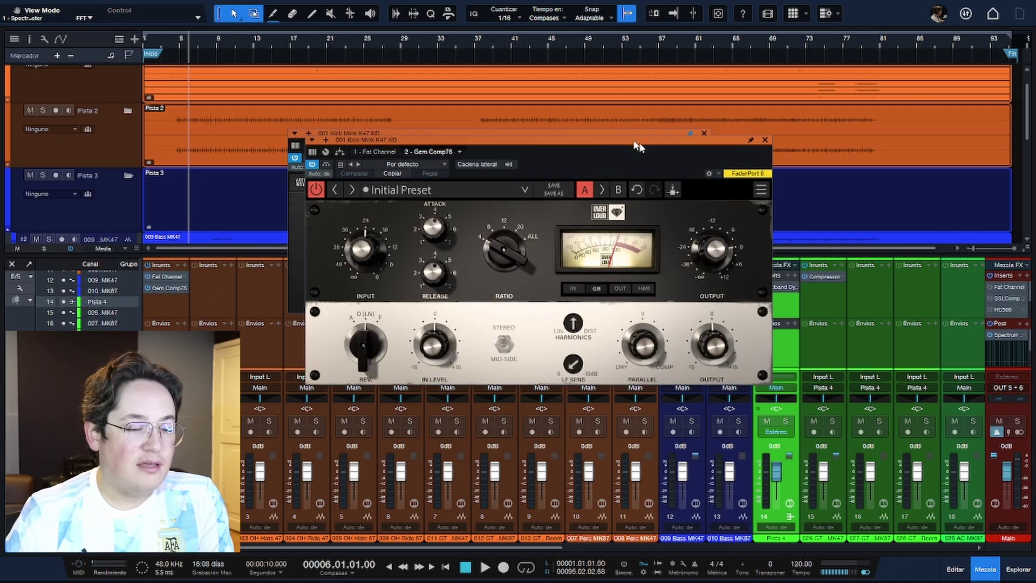
pyautogui.moveTo(629, 146); pyautogui.dragTo(797, 243)
pyautogui.moveTo(663, 137); pyautogui.dragTo(766, 44)
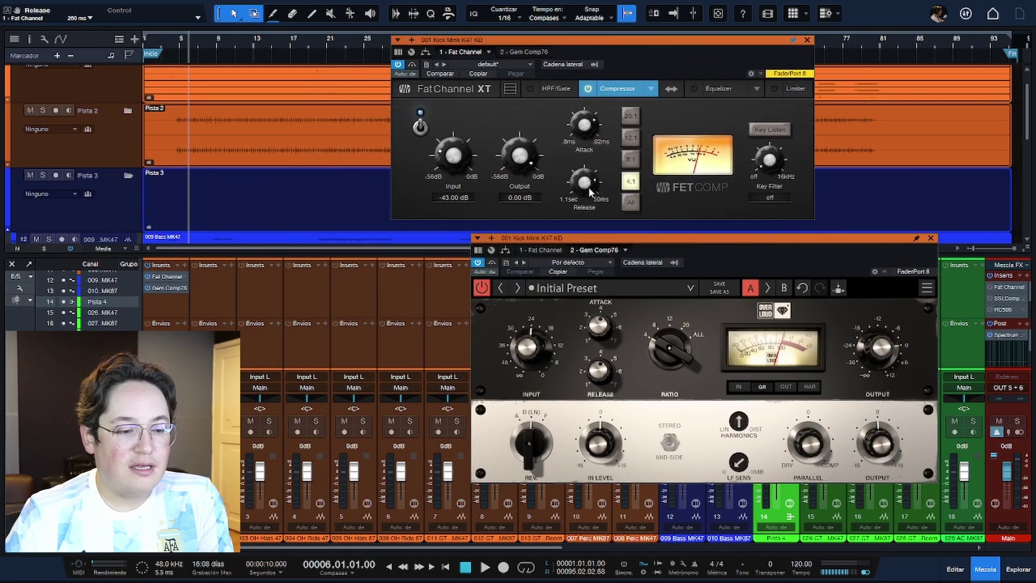
# - Set the Fat Channel FET compressor's input to -46.08 dB and its output to -8.40 dB
pyautogui.click(607, 334)
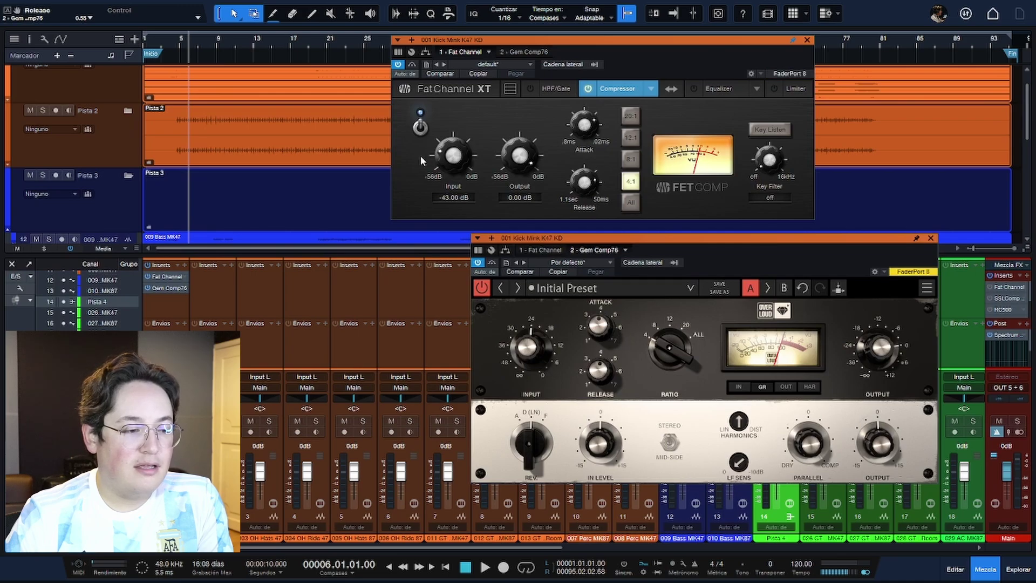
pyautogui.moveTo(452, 156); pyautogui.dragTo(453, 163)
pyautogui.moveTo(528, 155); pyautogui.dragTo(531, 164)
pyautogui.click(525, 360)
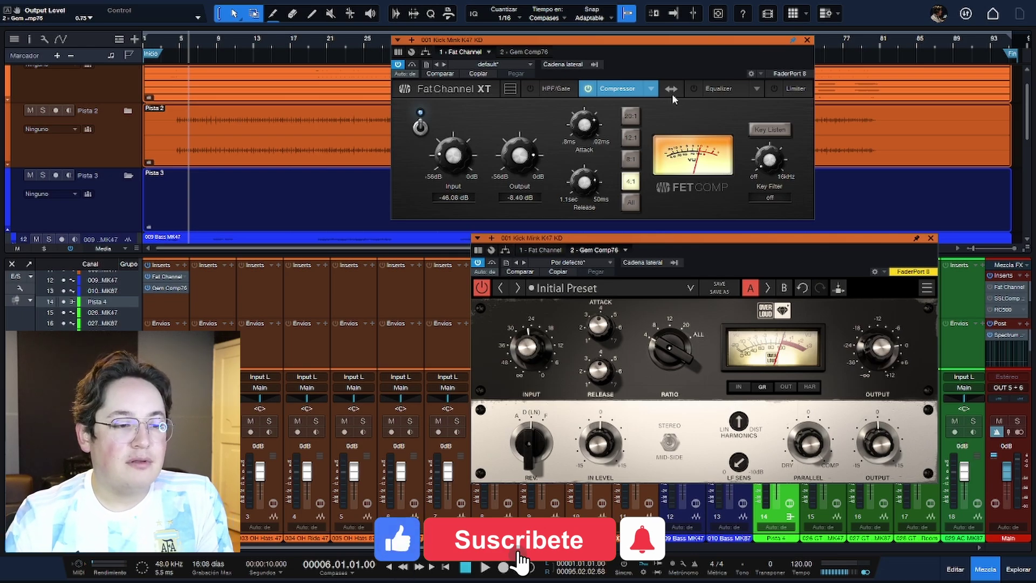
# - Try the Tube and Classic Comp models in the kick channel's Fat Channel compressor
pyautogui.click(652, 89)
pyautogui.click(633, 127)
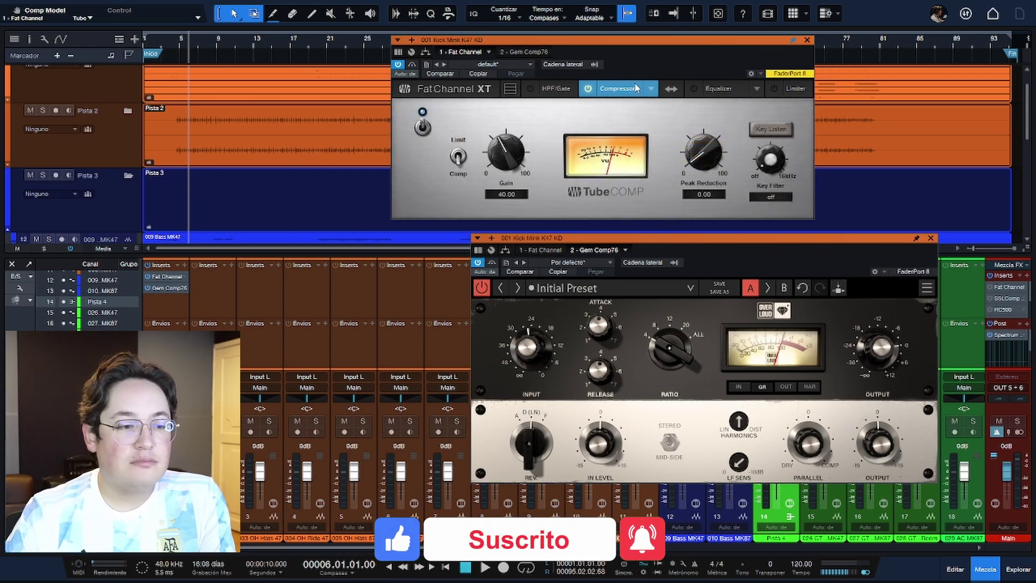
pyautogui.click(651, 89)
pyautogui.click(556, 184)
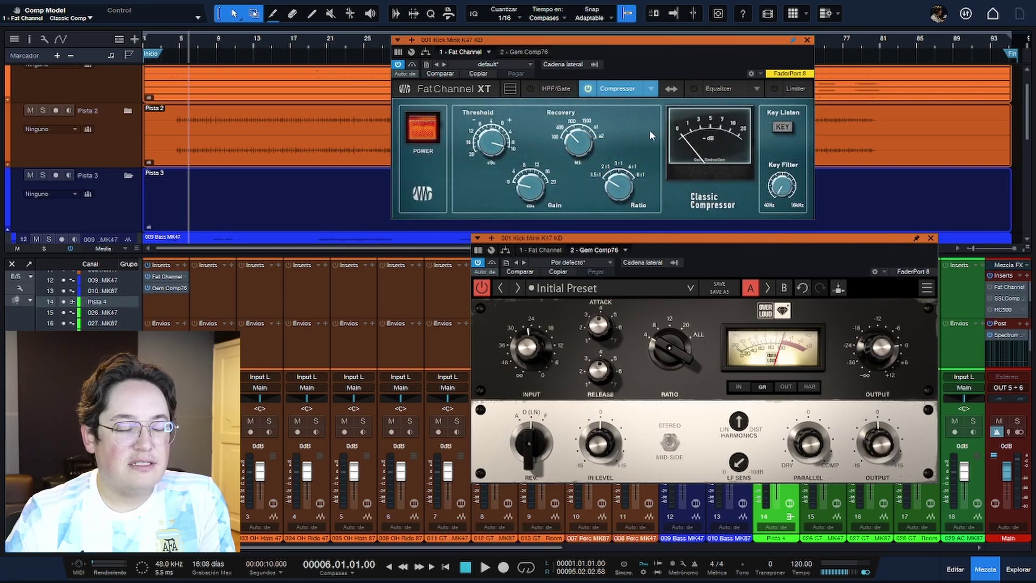
# - Insert the AS MK609 compressor on the kick channel, then close its plugin window
pyautogui.click(185, 265)
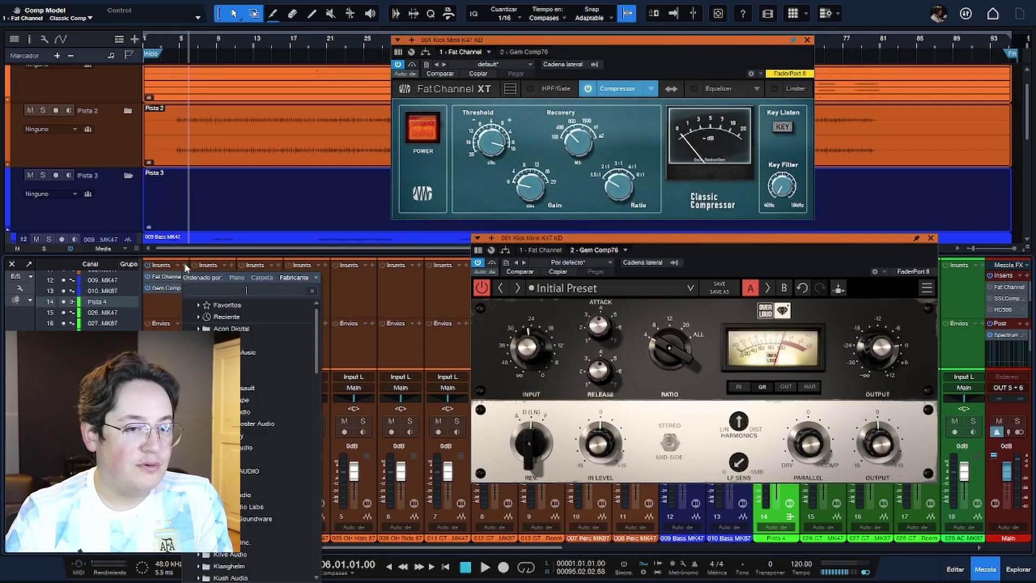
pyautogui.write('609')
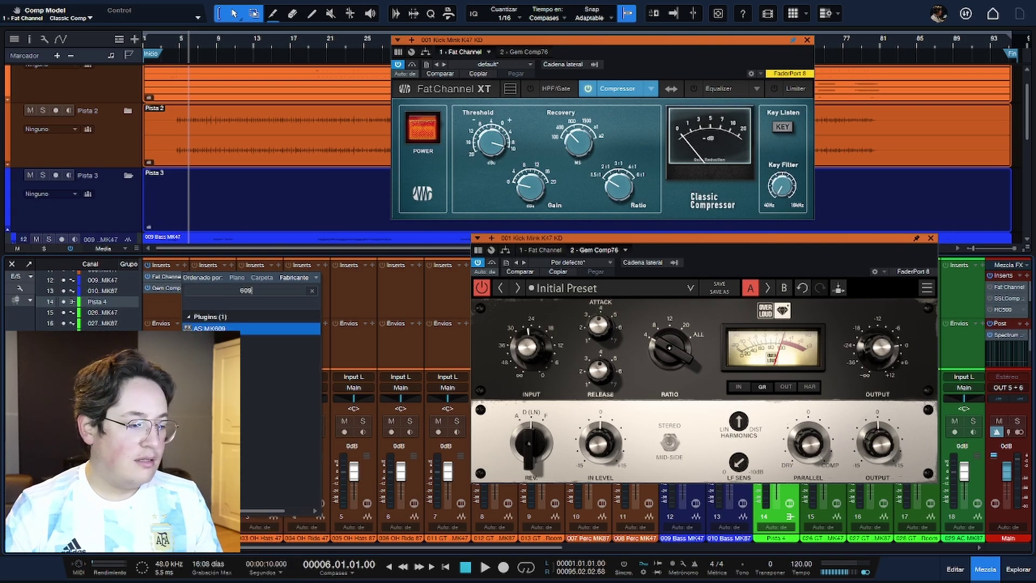
pyautogui.press('Escape')
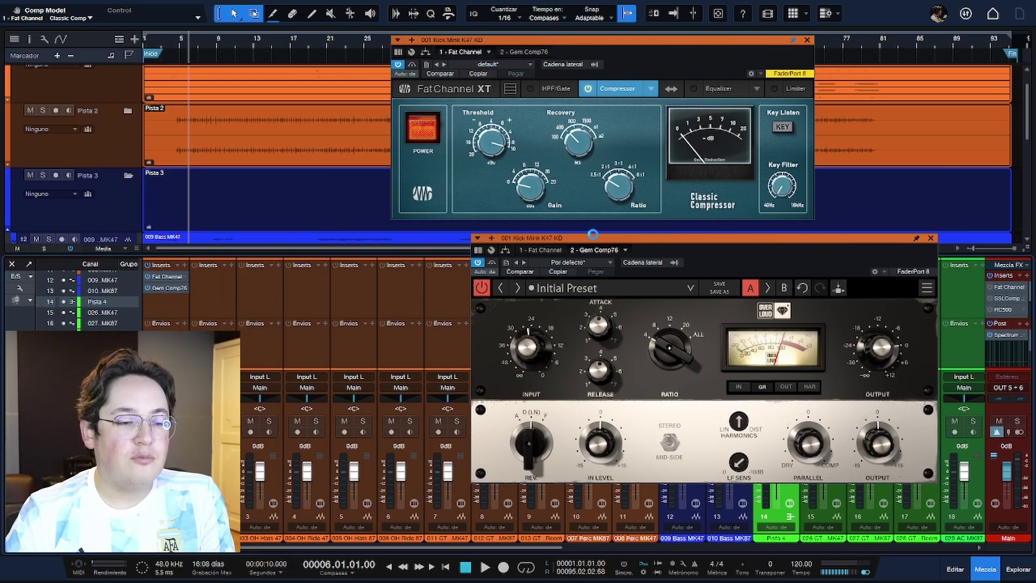
pyautogui.moveTo(660, 235); pyautogui.dragTo(493, 242)
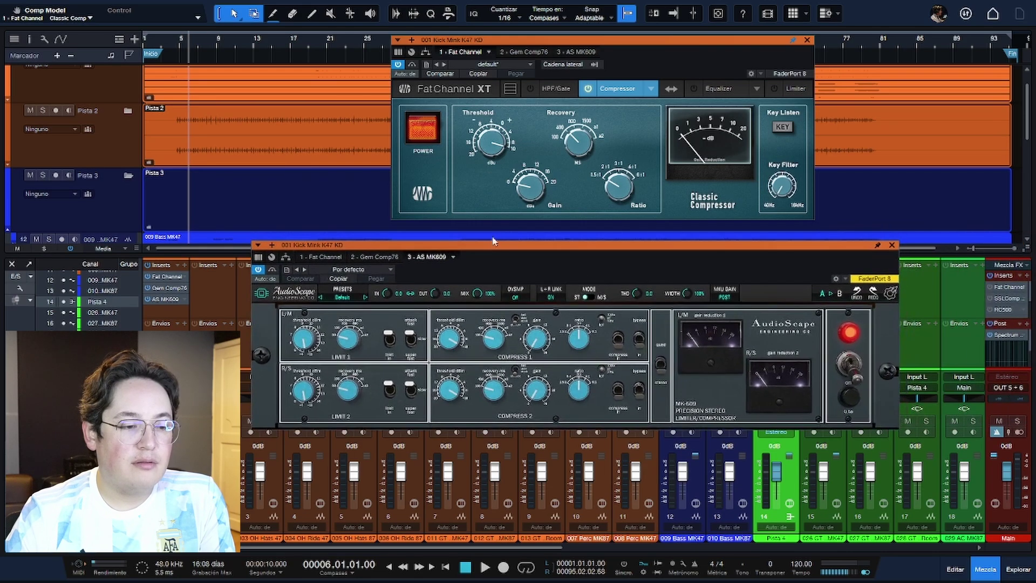
pyautogui.click(892, 245)
# - Try The Tube CB, RC500 Comp and VT1 Comp models in the Fat Channel compressor
pyautogui.click(652, 90)
pyautogui.scroll(-2, 660, 153)
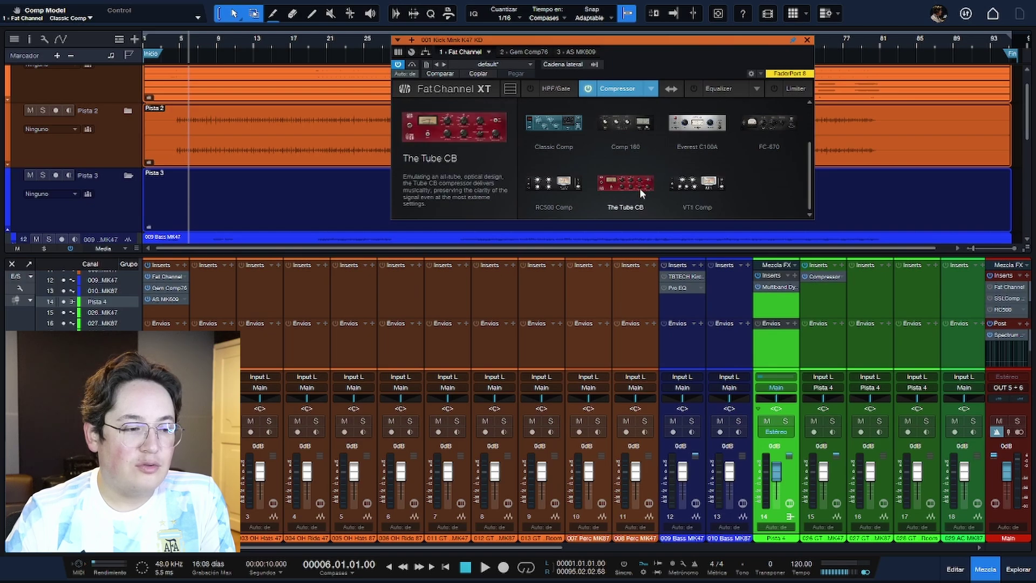
pyautogui.click(640, 188)
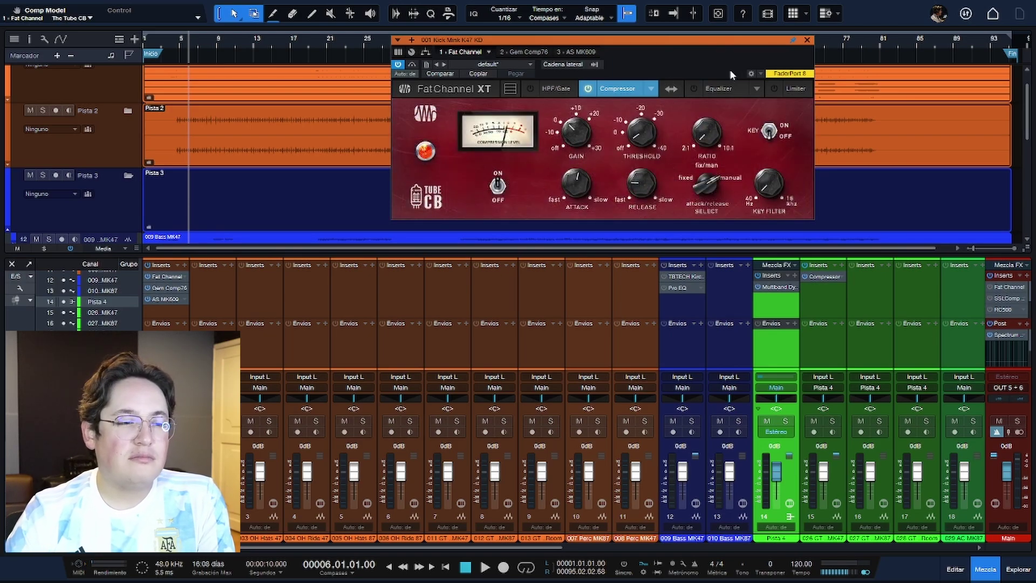
pyautogui.click(653, 93)
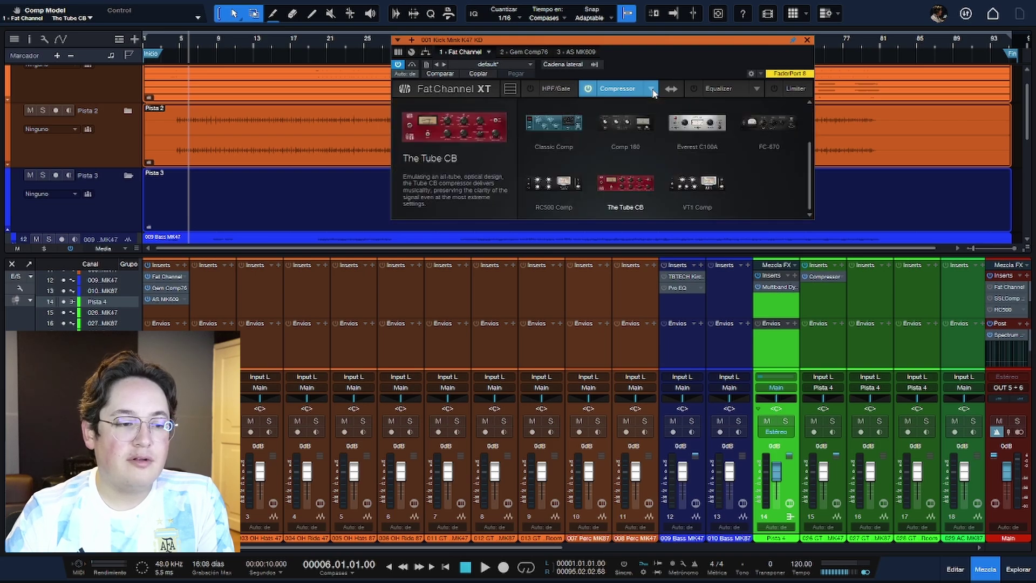
pyautogui.click(590, 144)
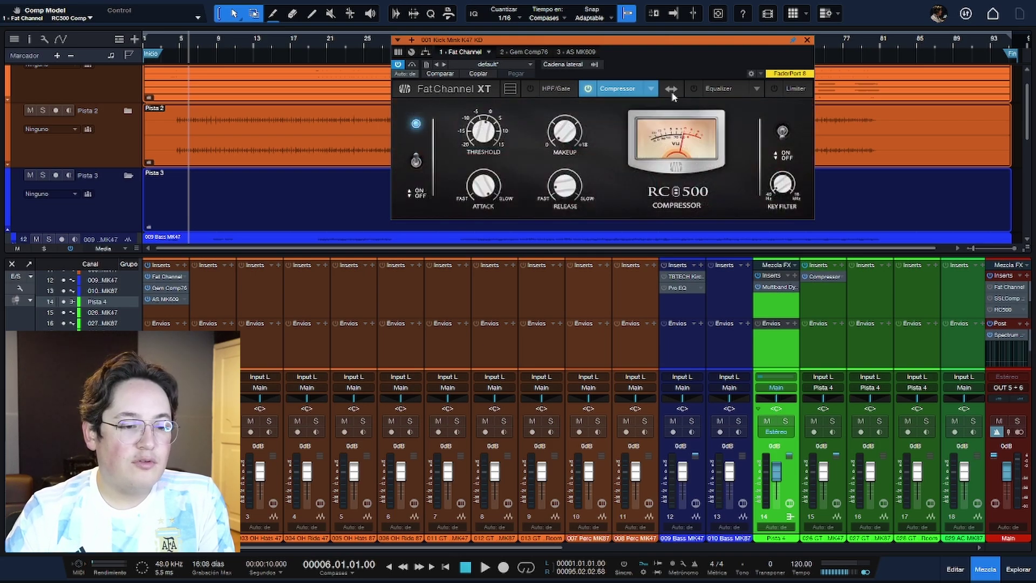
pyautogui.click(652, 90)
pyautogui.click(717, 183)
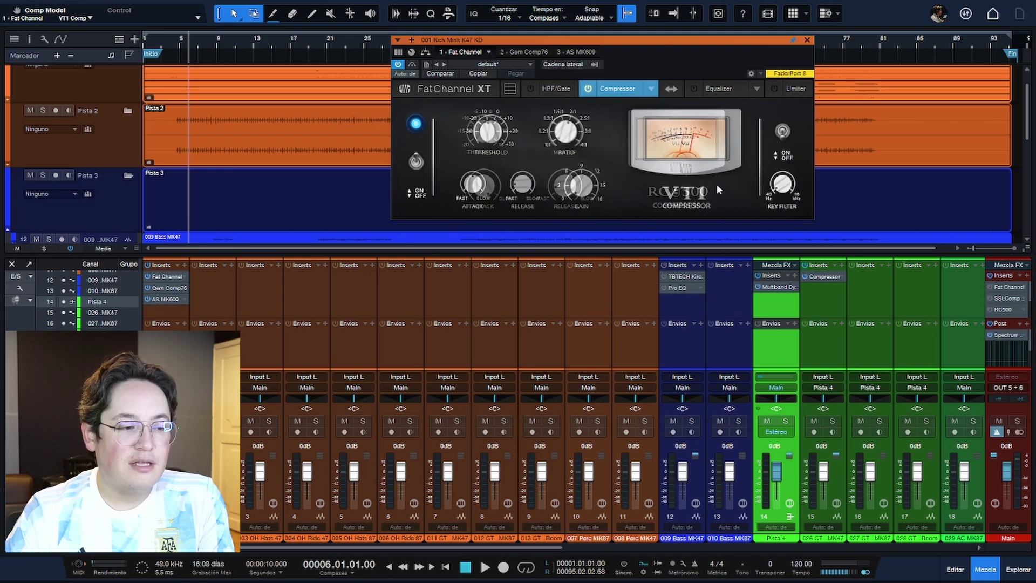
# - Preview the Brit Comp and Tube models, return the compressor to FET, and close the Fat Channel window
pyautogui.click(652, 90)
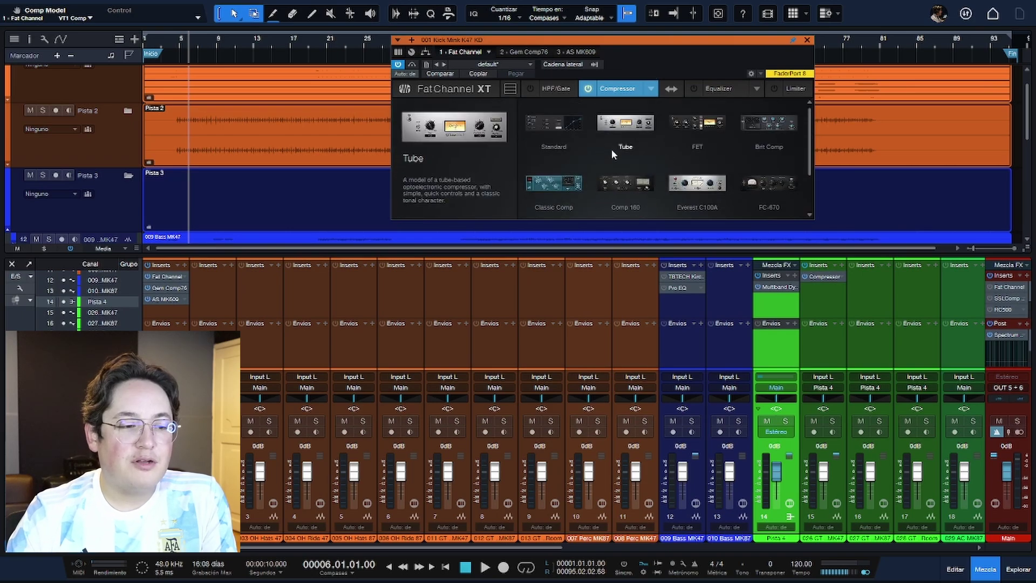
pyautogui.click(772, 122)
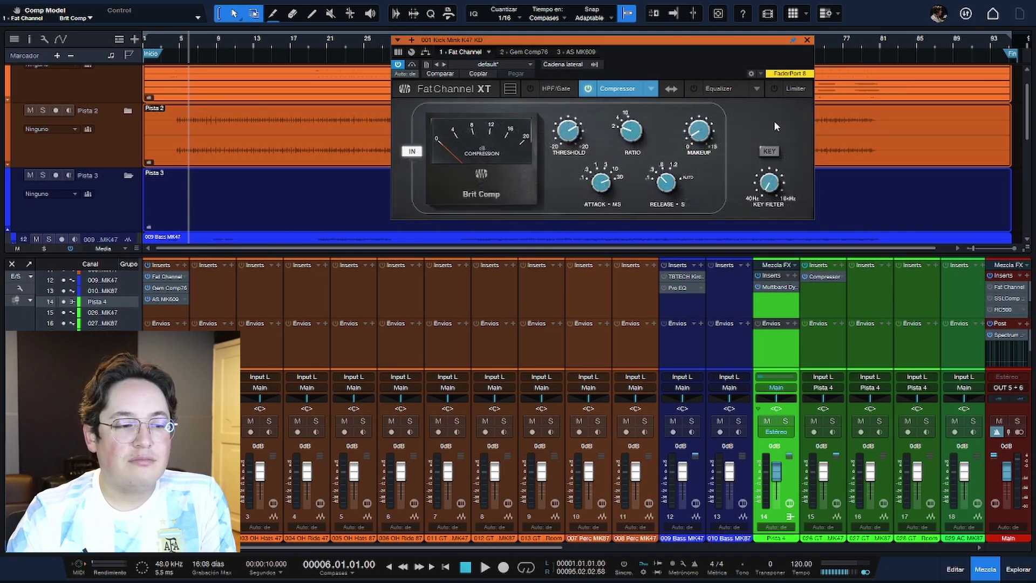
pyautogui.click(654, 90)
pyautogui.click(683, 125)
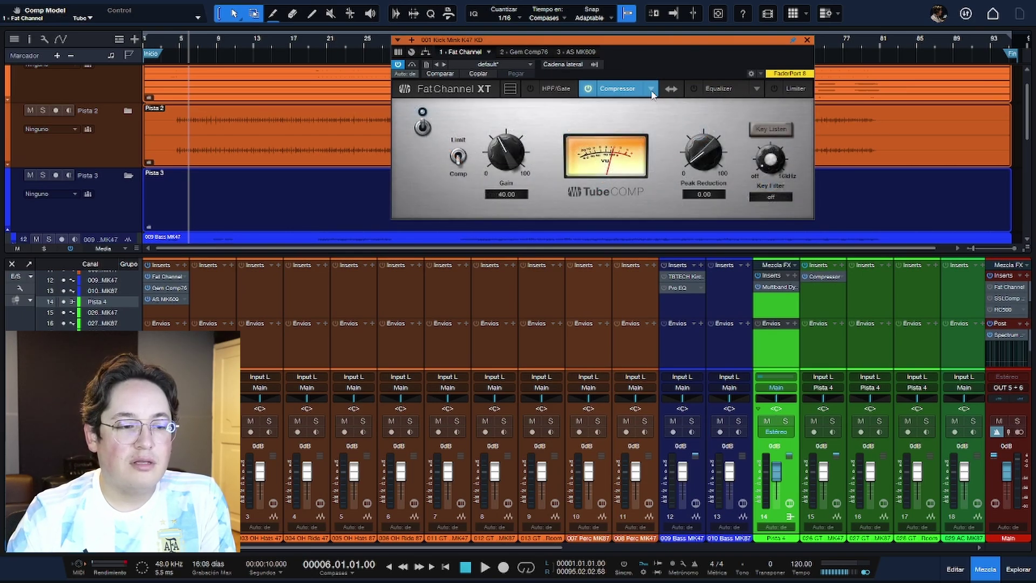
pyautogui.click(807, 40)
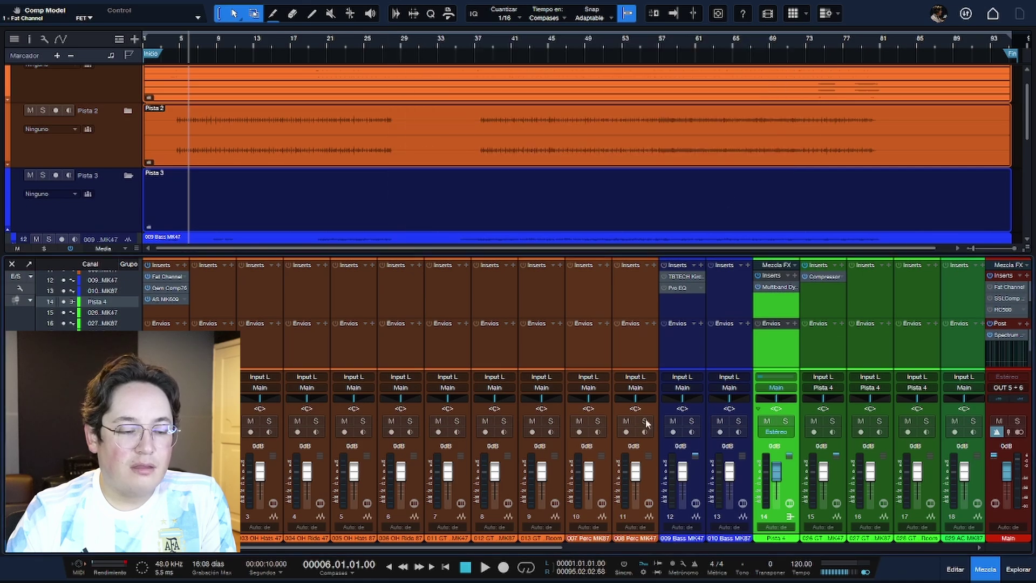
# - Open the SSLComp Stereo insert on the Main bus and position its window clear of the Main channel
pyautogui.moveTo(560, 546); pyautogui.dragTo(969, 546)
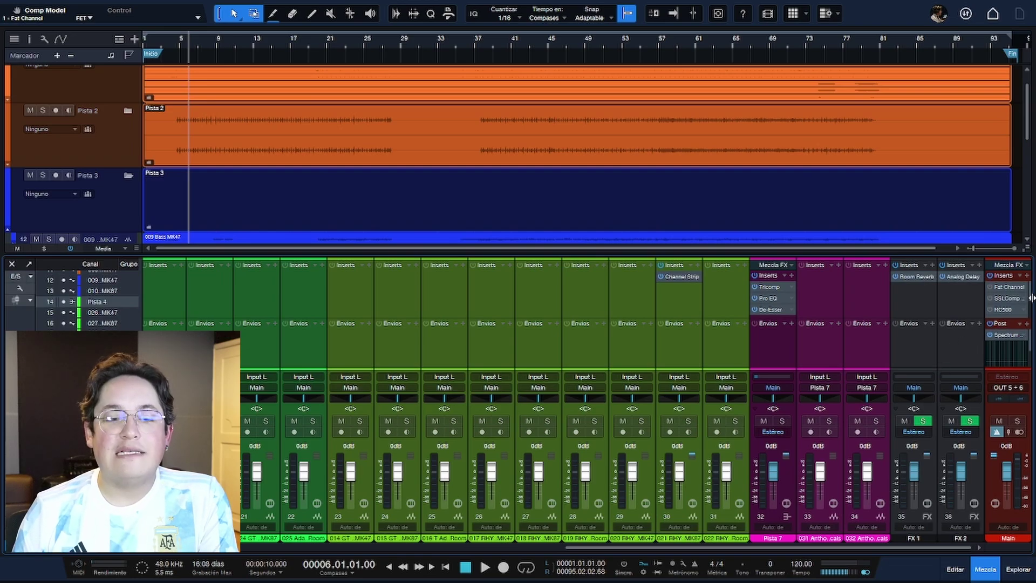
pyautogui.doubleClick(1003, 299)
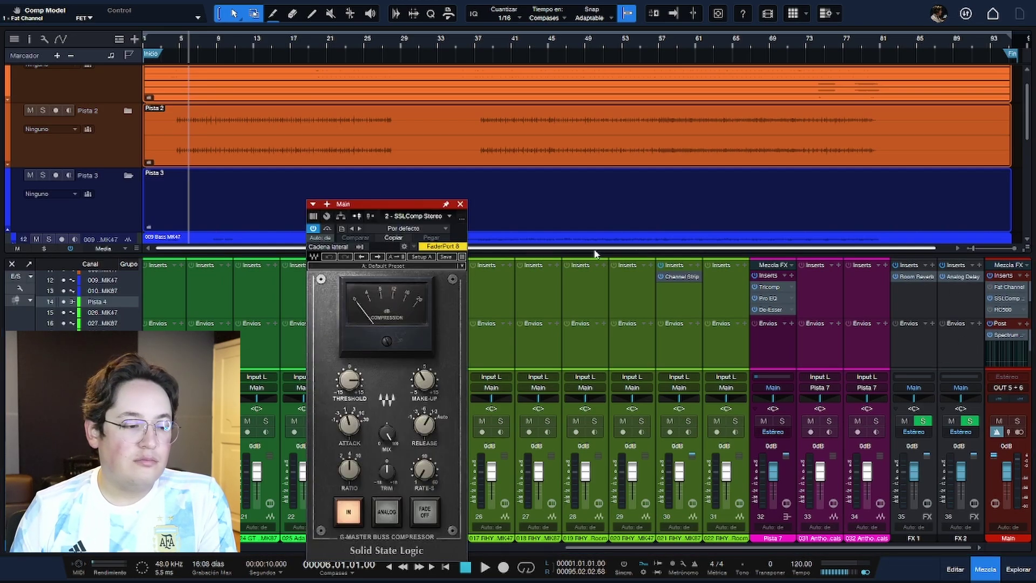
pyautogui.moveTo(423, 210); pyautogui.dragTo(369, 138)
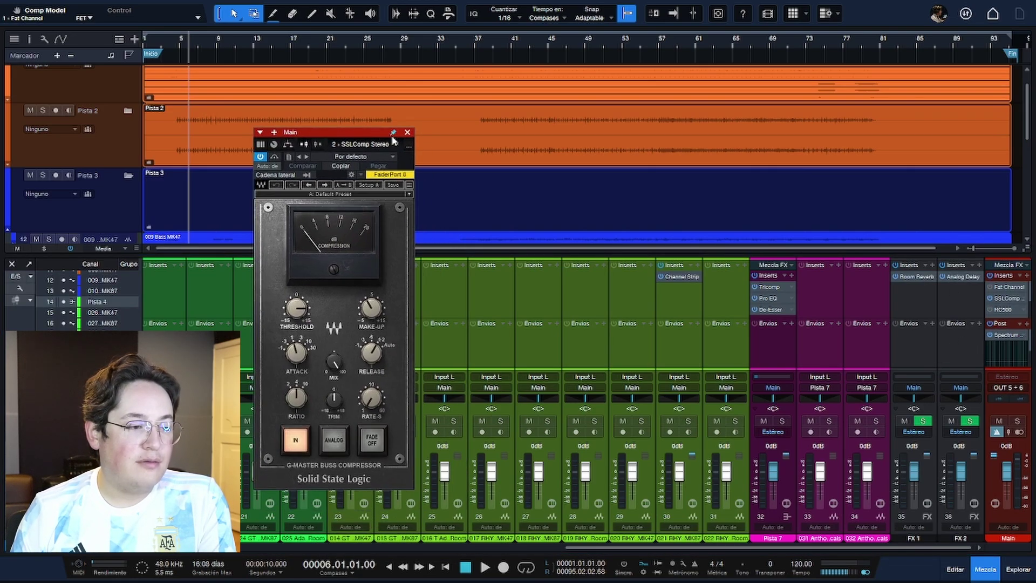
# - Open the Main bus's Fat Channel beside the SSL compressor and view its RC500 and VT1 inserts
pyautogui.doubleClick(1009, 286)
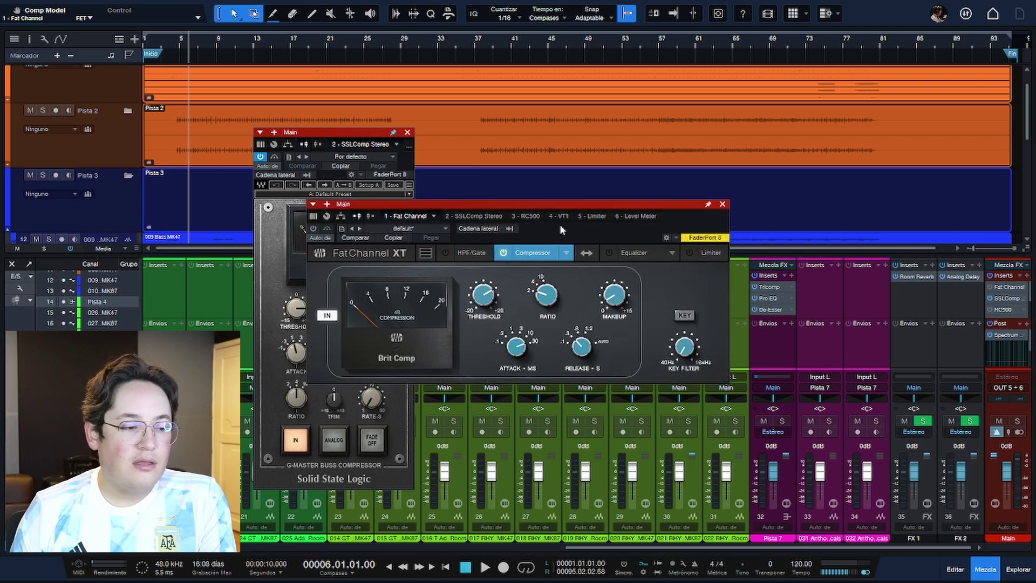
pyautogui.moveTo(678, 204); pyautogui.dragTo(815, 120)
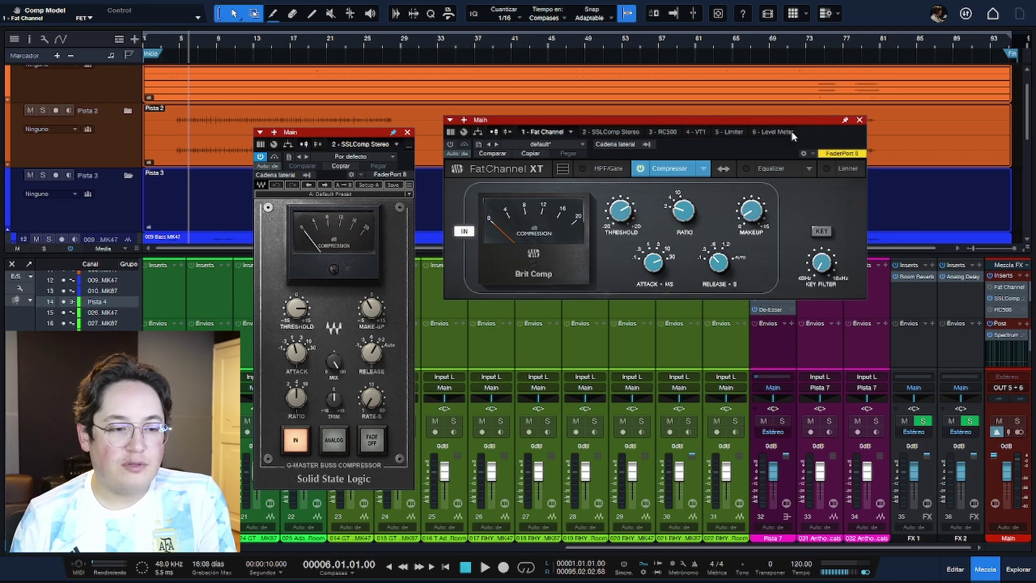
pyautogui.click(668, 133)
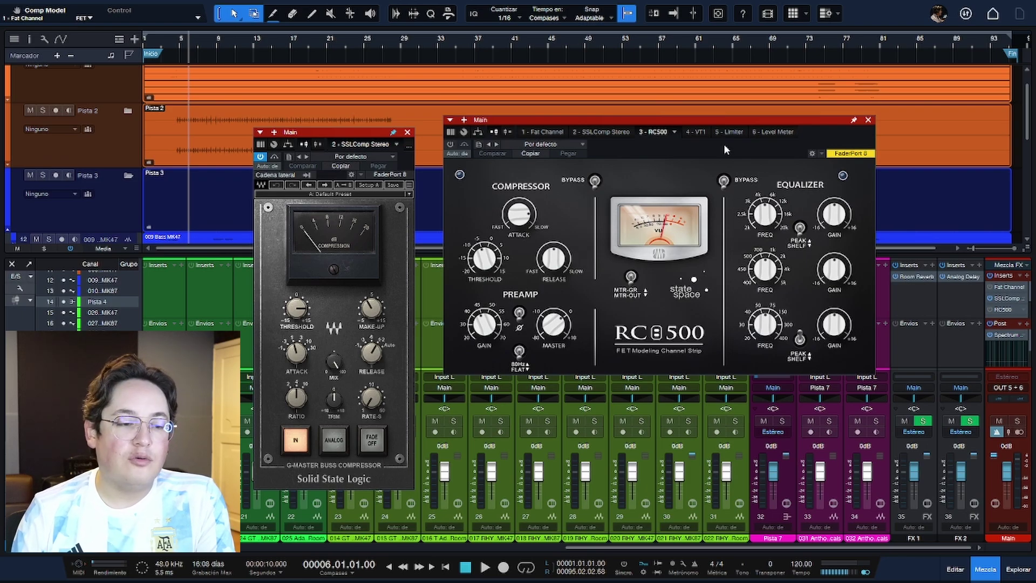
pyautogui.click(697, 133)
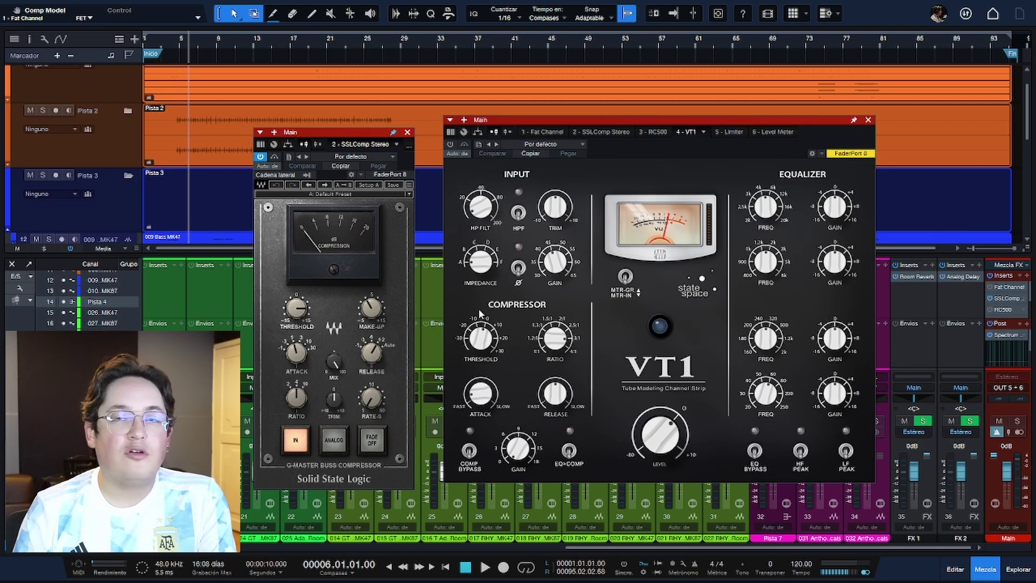
# - Close the SSL compressor, switch the Main bus's plugin view to the Limiter, and try its A and B modes
pyautogui.click(407, 133)
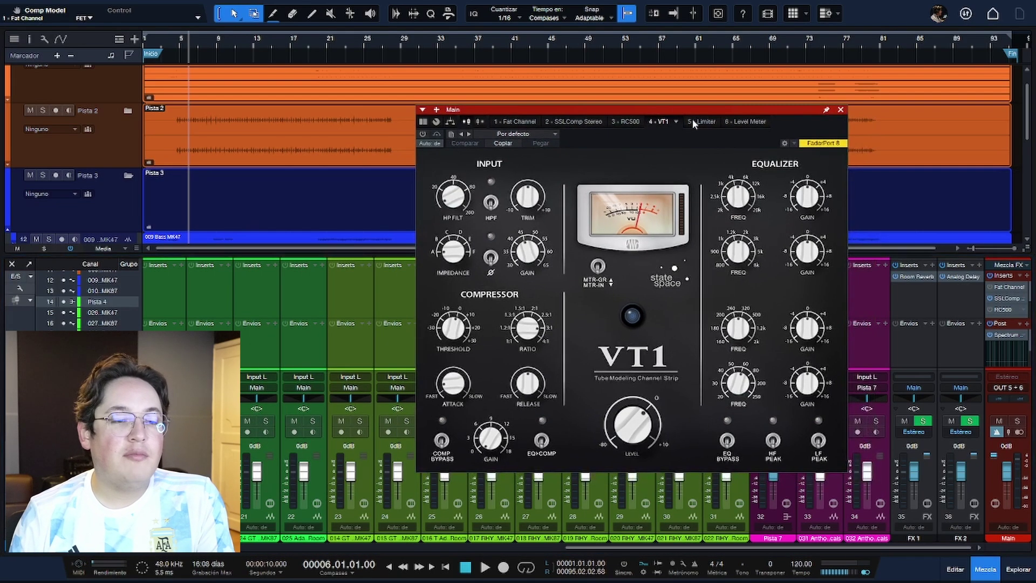
pyautogui.click(729, 131)
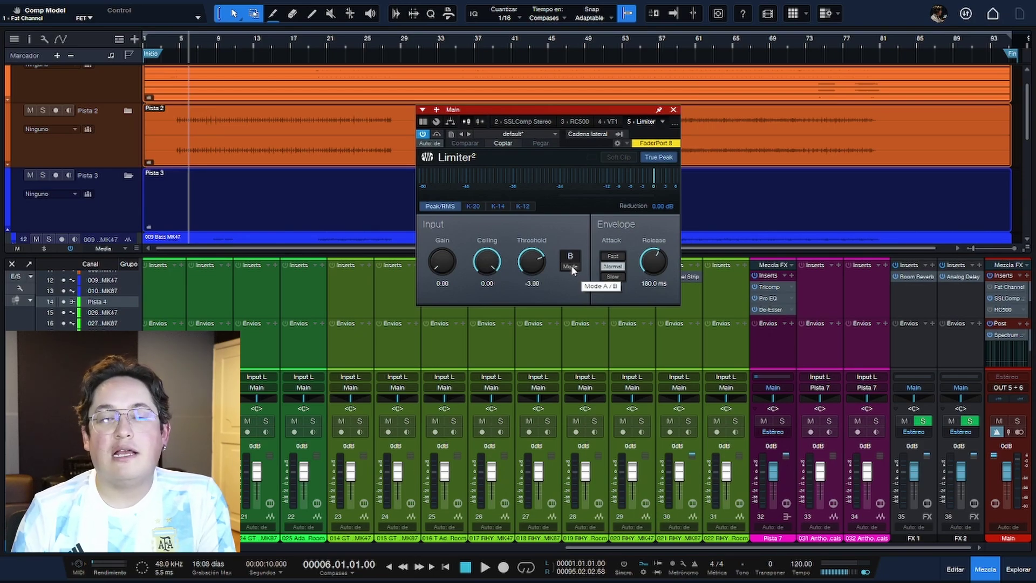
pyautogui.click(572, 265)
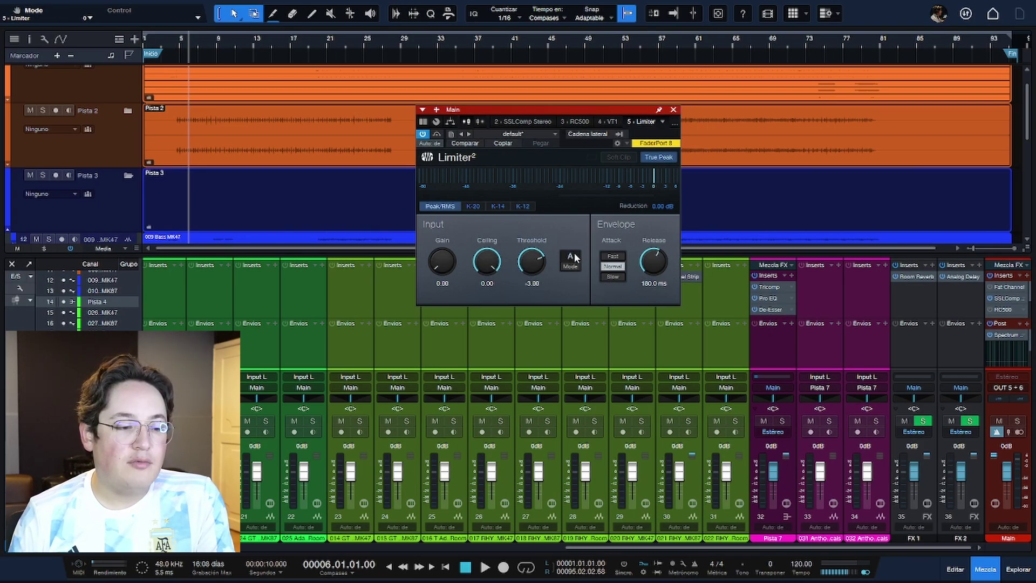
pyautogui.click(572, 261)
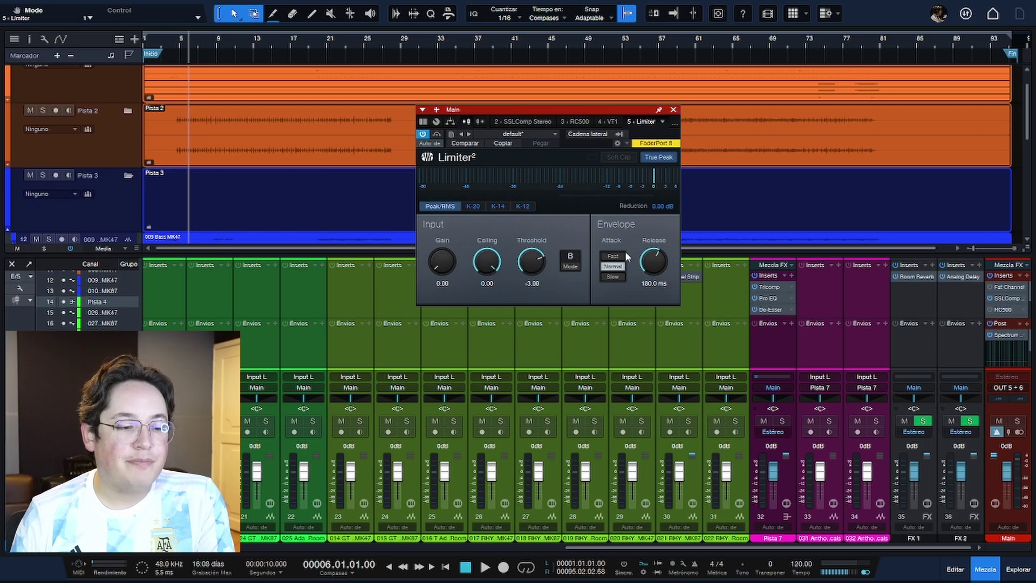
# - Try the limiter's Slow and Fast attack options, return the attack to Normal, and close the limiter
pyautogui.click(622, 275)
pyautogui.click(615, 266)
pyautogui.click(616, 276)
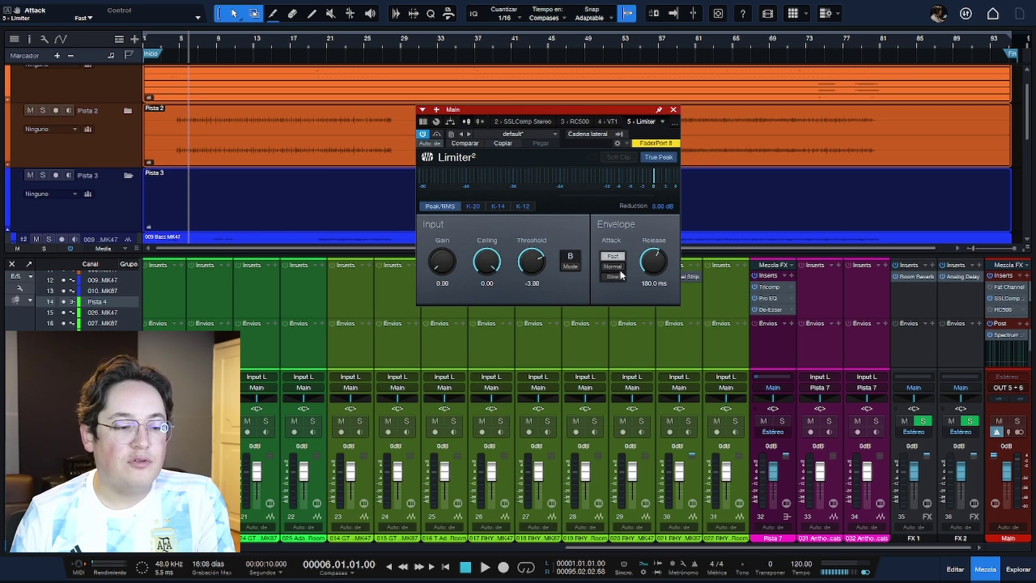
pyautogui.click(614, 256)
pyautogui.click(617, 266)
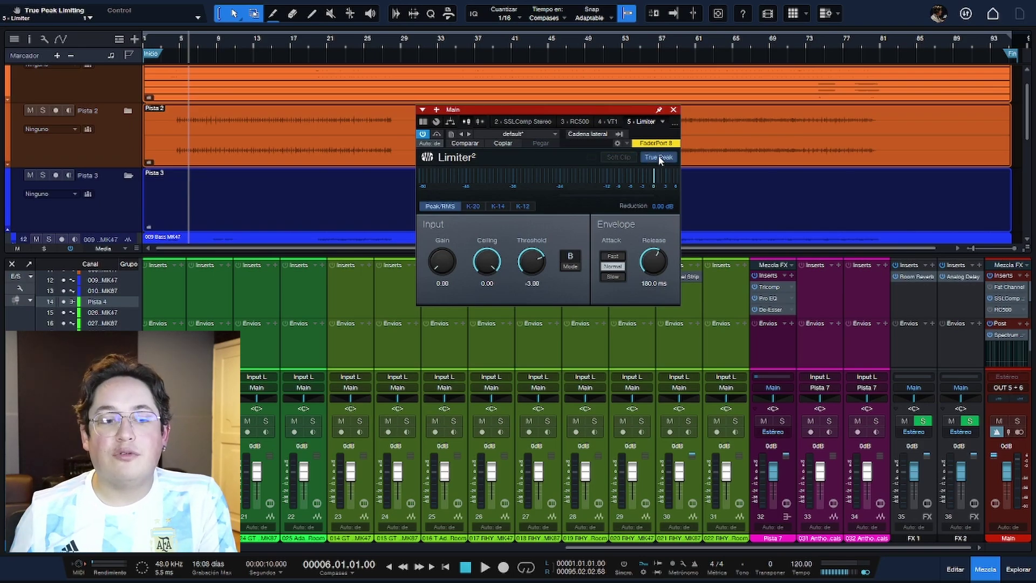
pyautogui.click(673, 110)
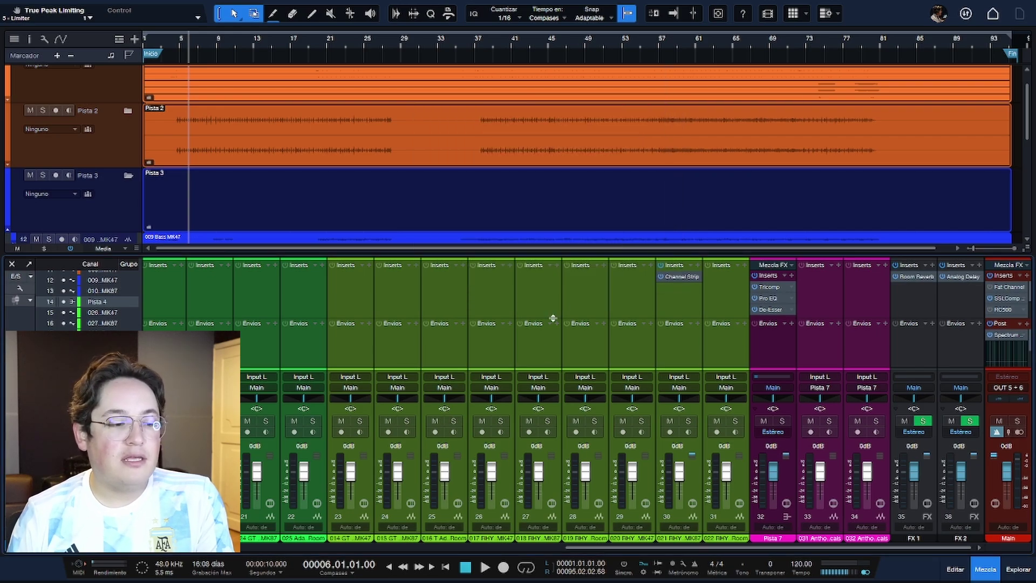
# - Open the Compressor insert on channel 15 and position its window above the mixer faders
pyautogui.moveTo(589, 550); pyautogui.dragTo(361, 551)
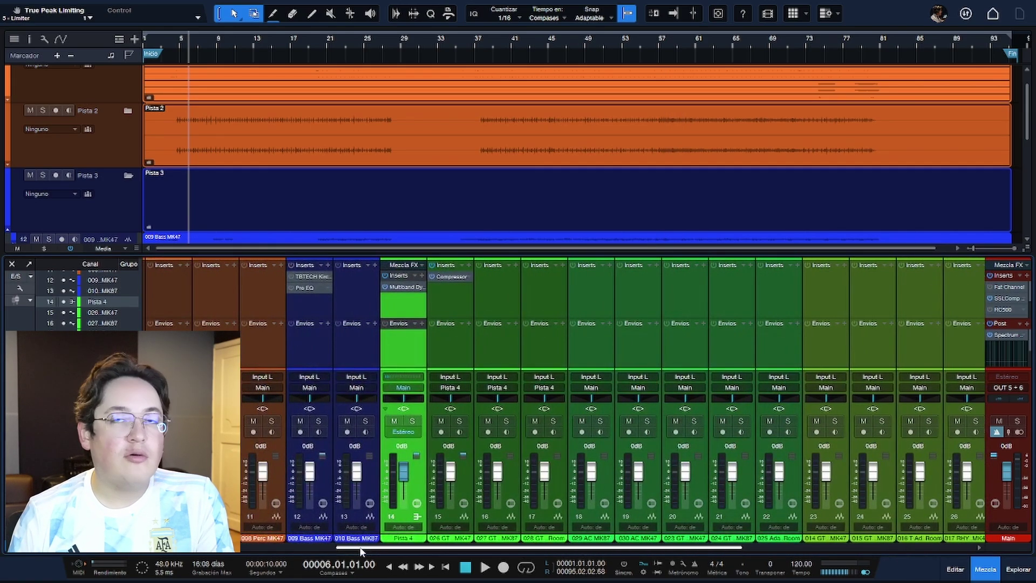
pyautogui.click(448, 277)
pyautogui.moveTo(621, 209); pyautogui.dragTo(681, 145)
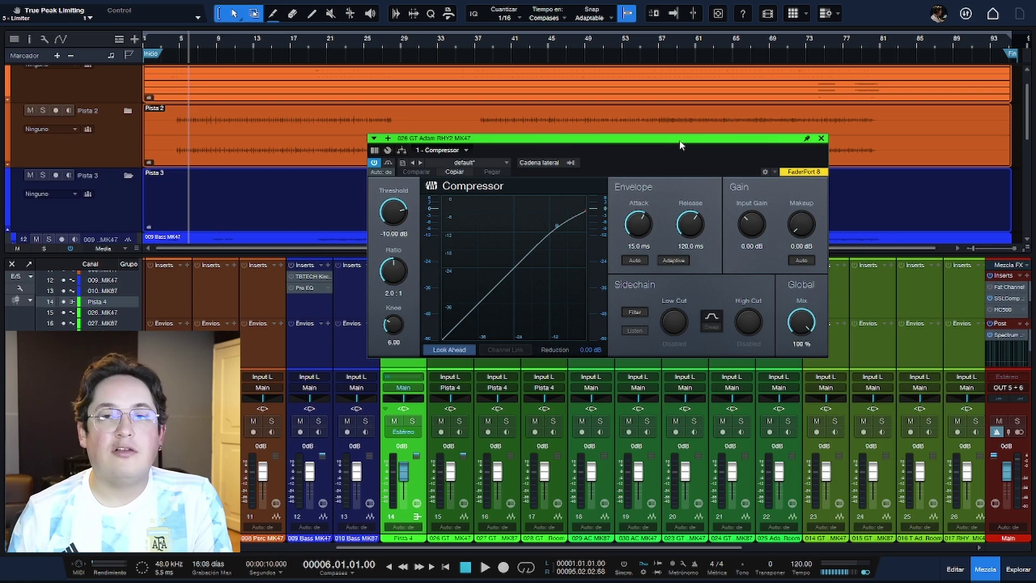
# - Solo Pista 4, pull the Main fader down to -∞, and play the song from bar 58
pyautogui.click(412, 421)
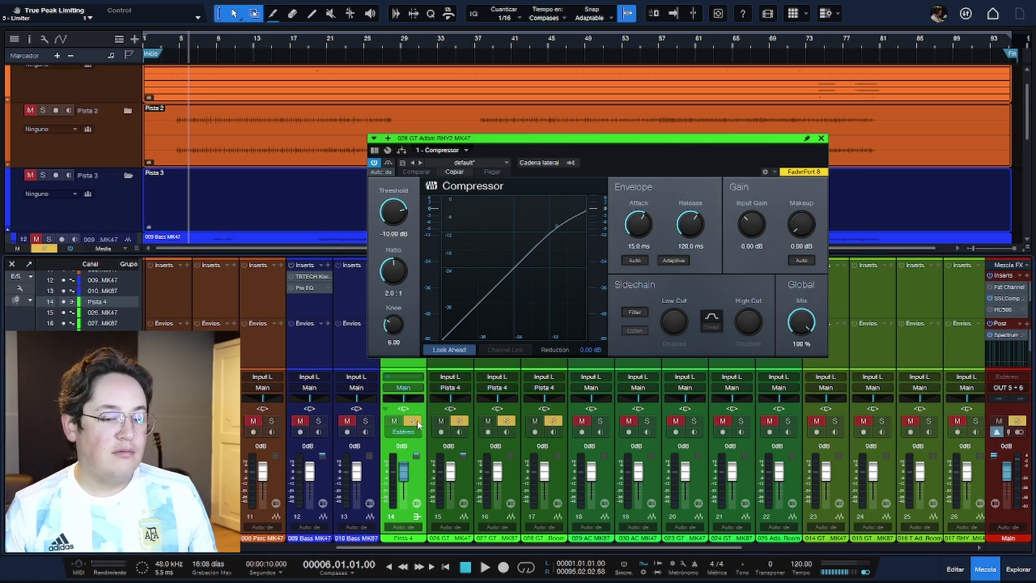
pyautogui.moveTo(1014, 469); pyautogui.dragTo(1009, 505)
pyautogui.press('space')
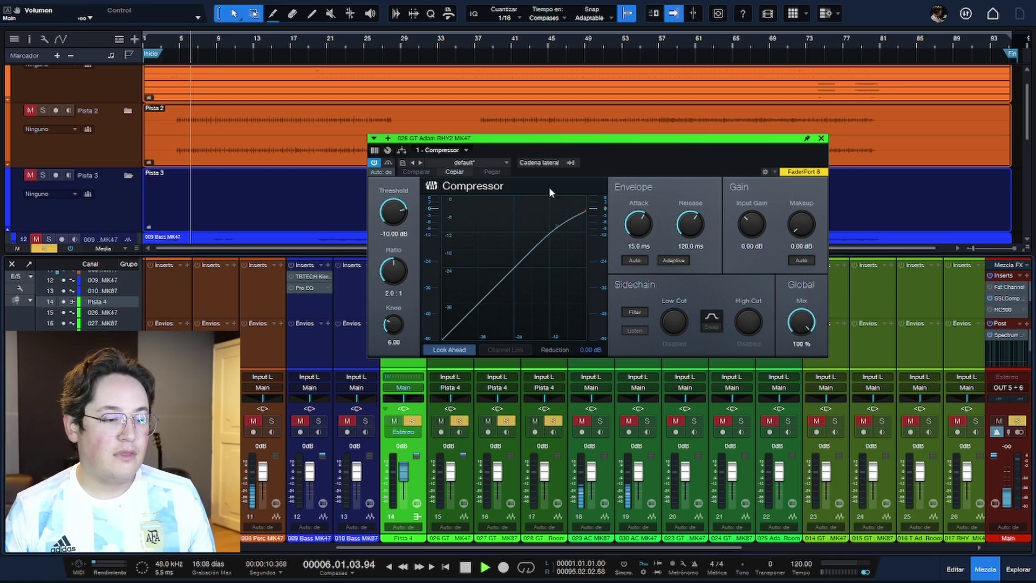
pyautogui.click(366, 48)
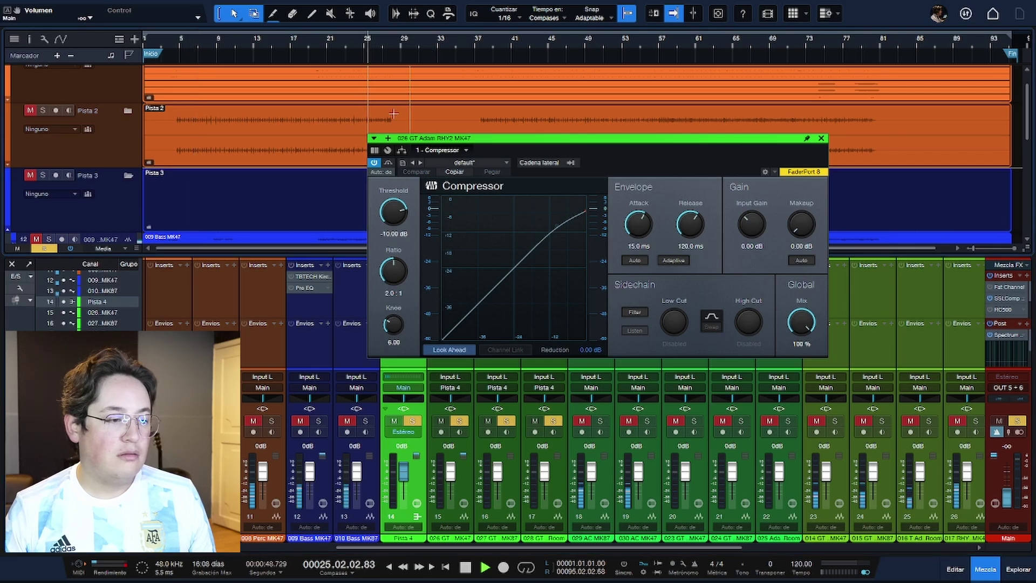
pyautogui.scroll(-3, 332, 165)
pyautogui.scroll(-2, 332, 166)
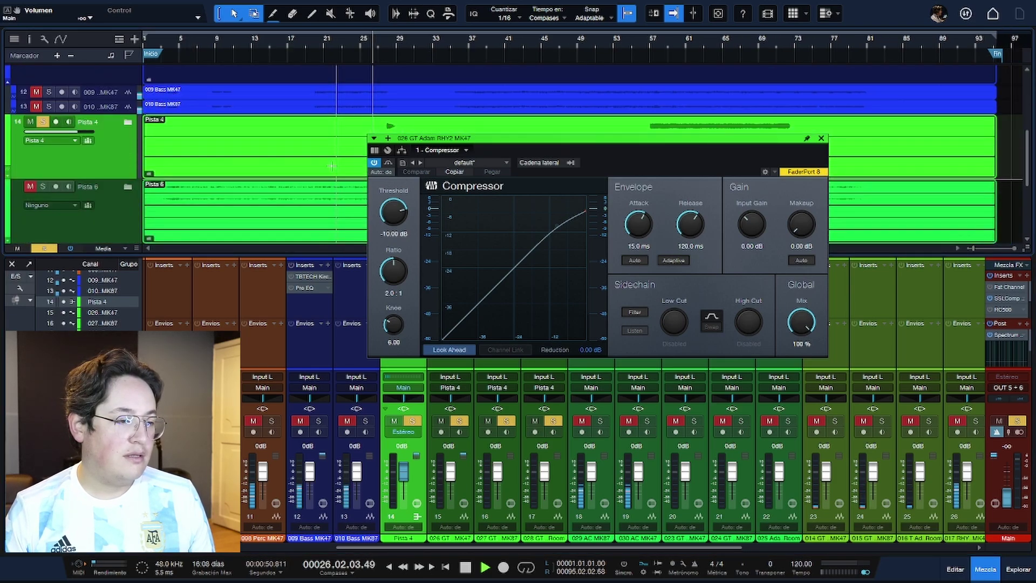
pyautogui.click(656, 48)
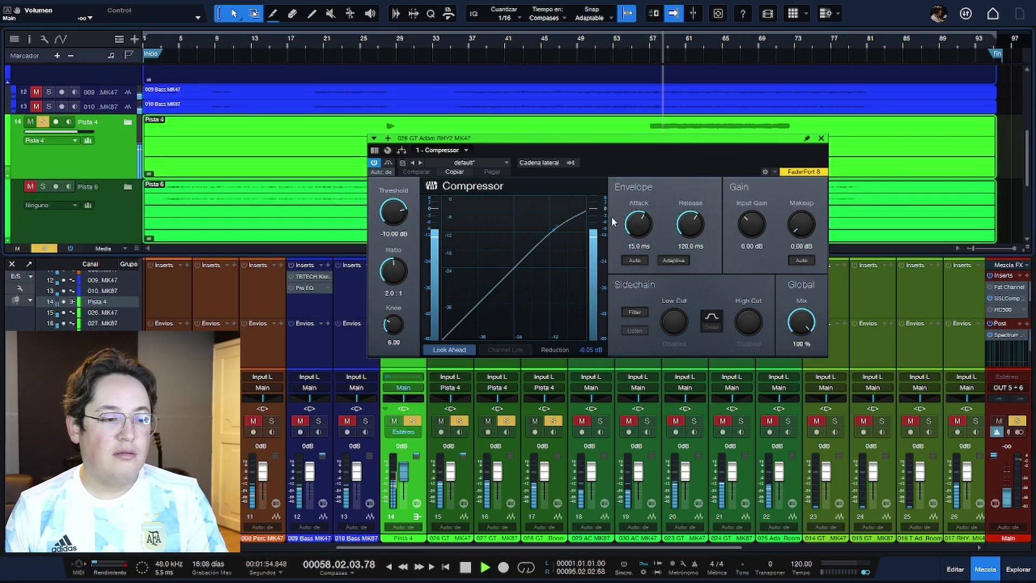
# - Set the compressor's threshold to -15.52 dB, attack to 2.42 ms, release to 2.58 ms, input gain to 3.42 dB and mix to 71.5%
pyautogui.moveTo(401, 216); pyautogui.dragTo(400, 228)
pyautogui.moveTo(639, 224); pyautogui.dragTo(707, 256)
pyautogui.moveTo(753, 225); pyautogui.dragTo(761, 208)
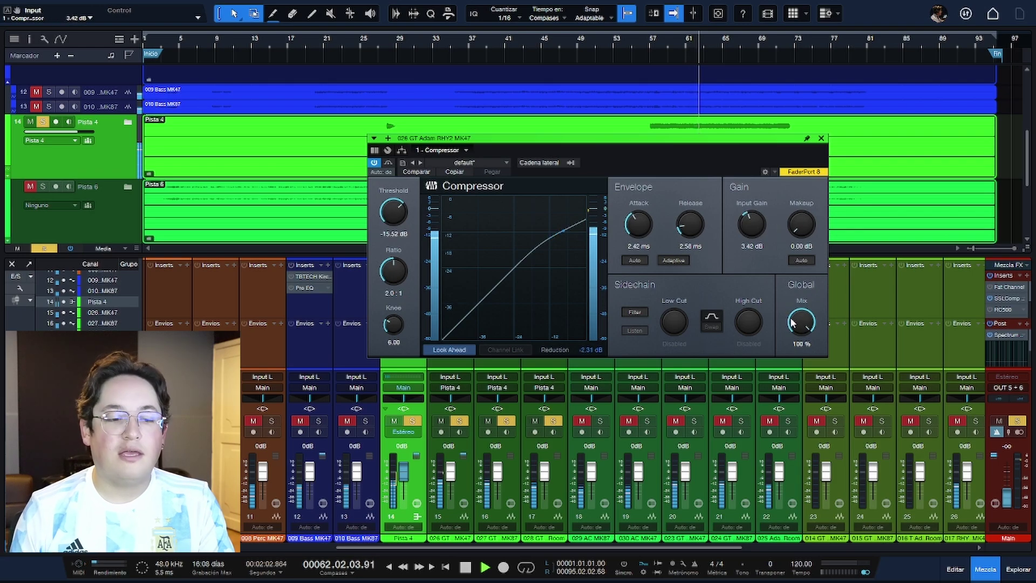
pyautogui.moveTo(802, 322); pyautogui.dragTo(794, 355)
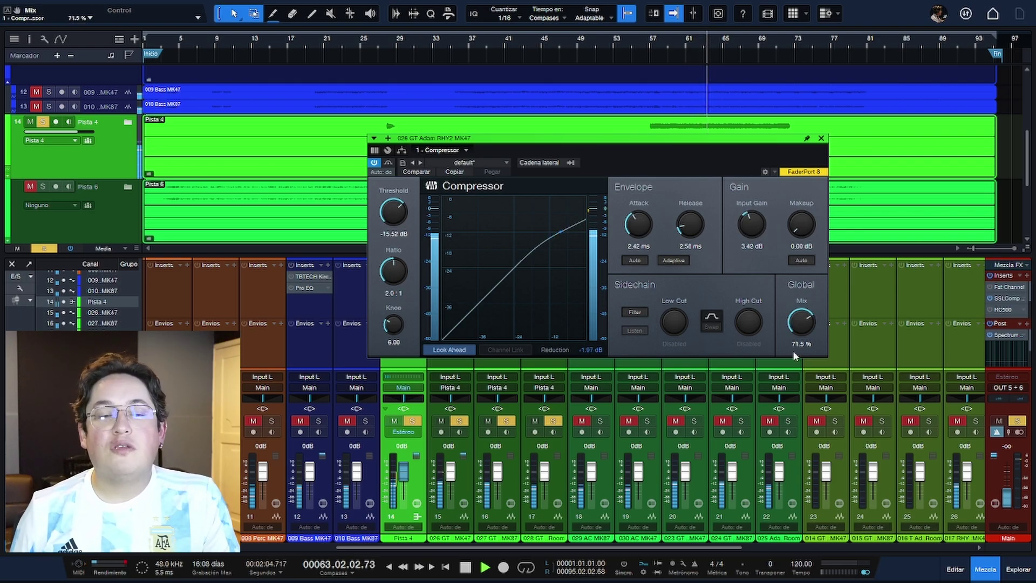
# - Close the compressor, stop playback, and take Pista 4 out of solo
pyautogui.click(821, 138)
pyautogui.press('space')
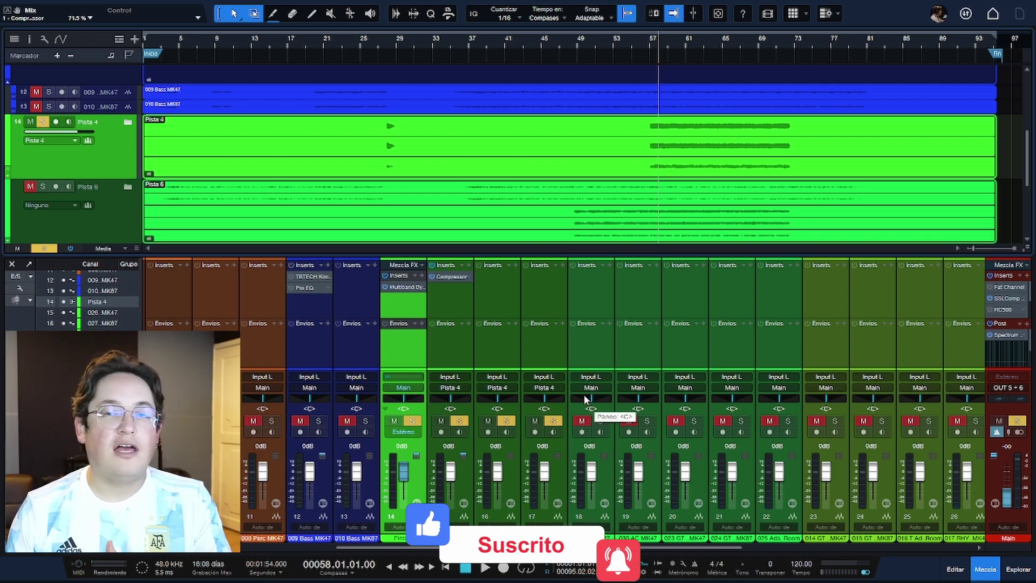
pyautogui.click(415, 422)
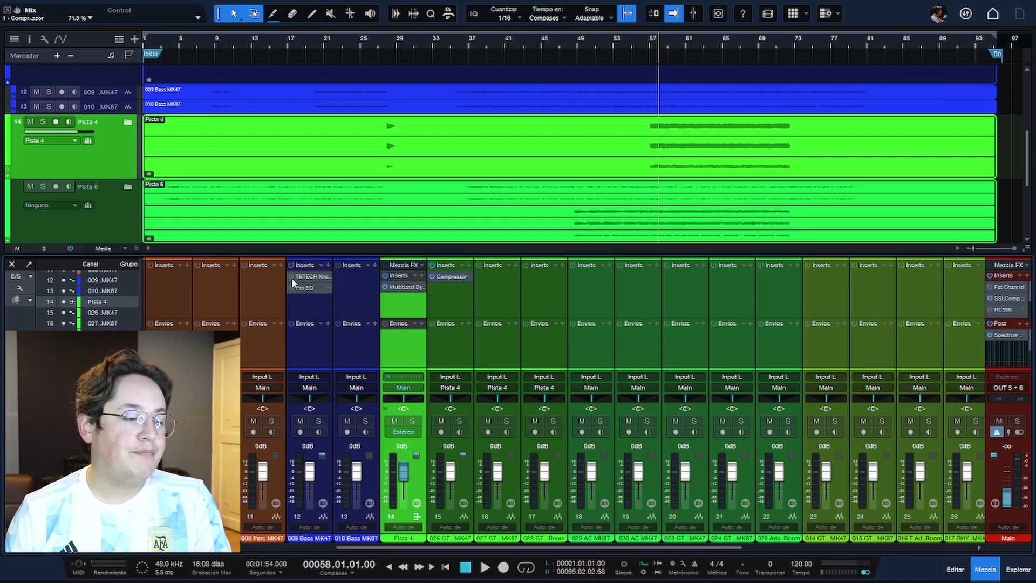
# - In Kirchhoff-EQ on 009 Bass MK47, add a dynamic bell of about +4.8 dB near 1 kHz, threshold -26.11 dB, above range -3.11 dB
pyautogui.click(311, 276)
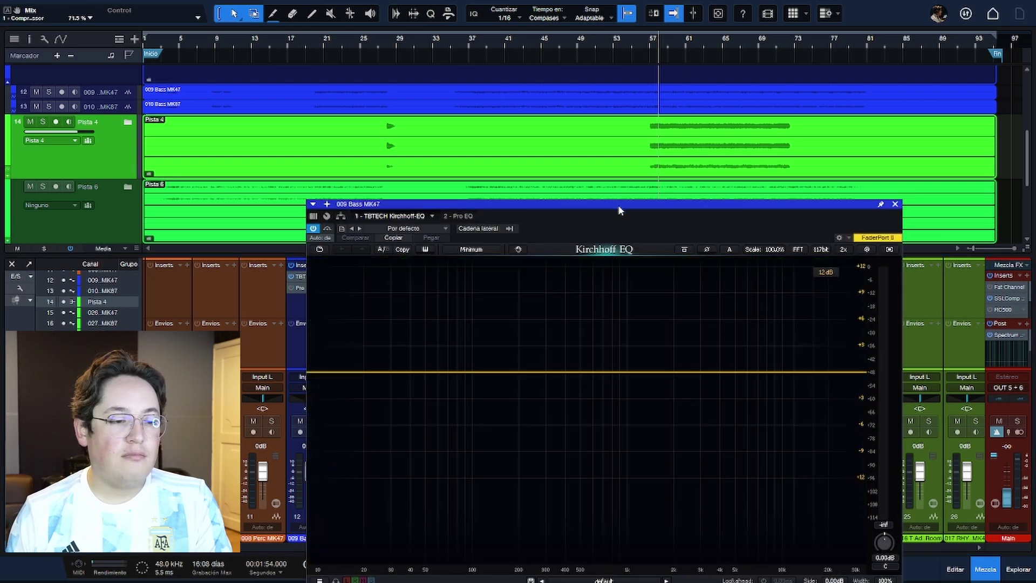
pyautogui.moveTo(617, 205); pyautogui.dragTo(629, 118)
pyautogui.moveTo(623, 278); pyautogui.dragTo(638, 236)
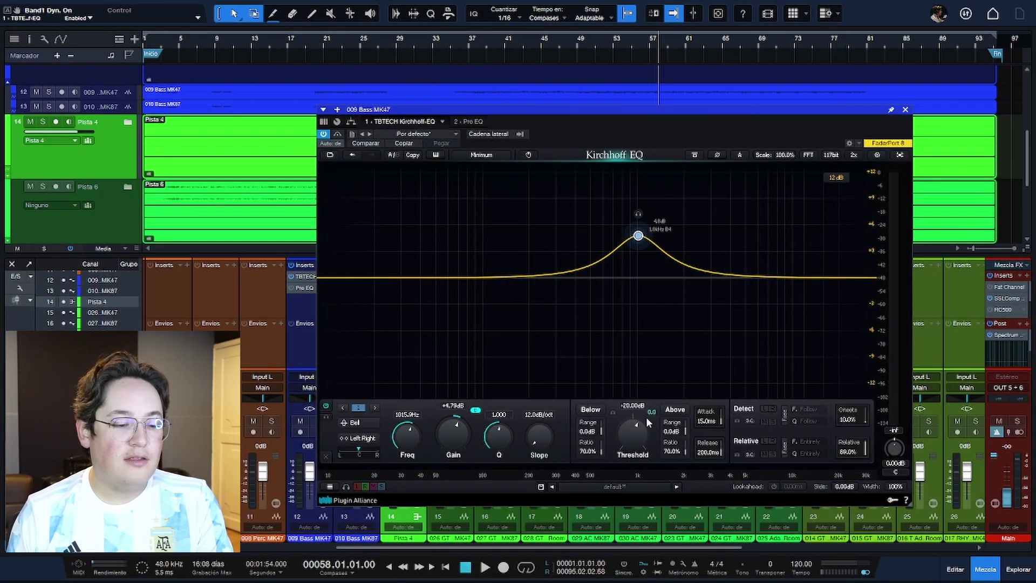
pyautogui.moveTo(699, 422)
pyautogui.mouseDown()
pyautogui.moveTo(709, 425)
pyautogui.moveTo(671, 449)
pyautogui.mouseUp()
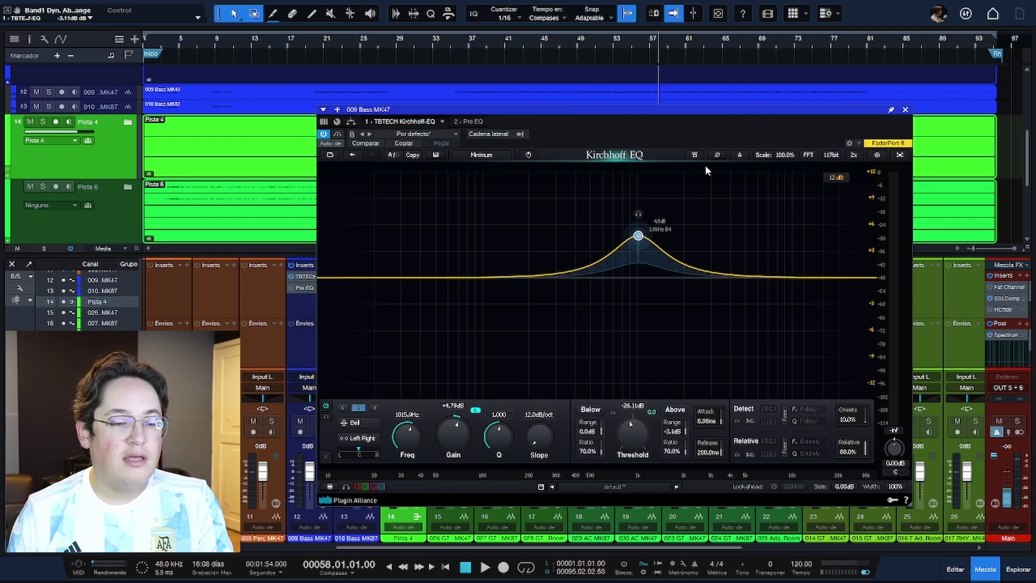
pyautogui.click(906, 110)
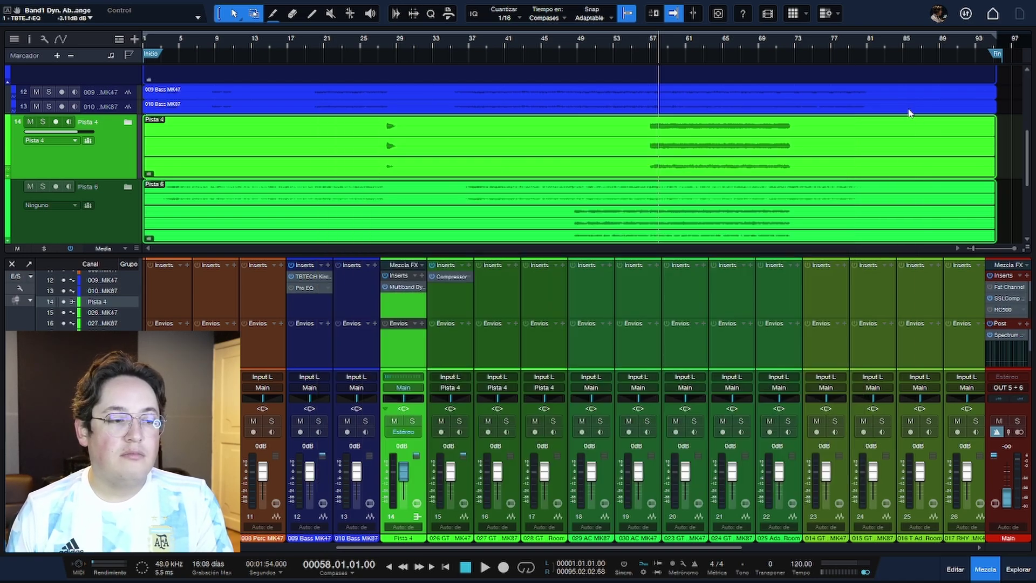
# - In Pro EQ on 009 Bass MK47, boost the LMF band 6.74 dB at 332 Hz and cut the MF band 5.16 dB at 2.06 kHz
pyautogui.click(306, 289)
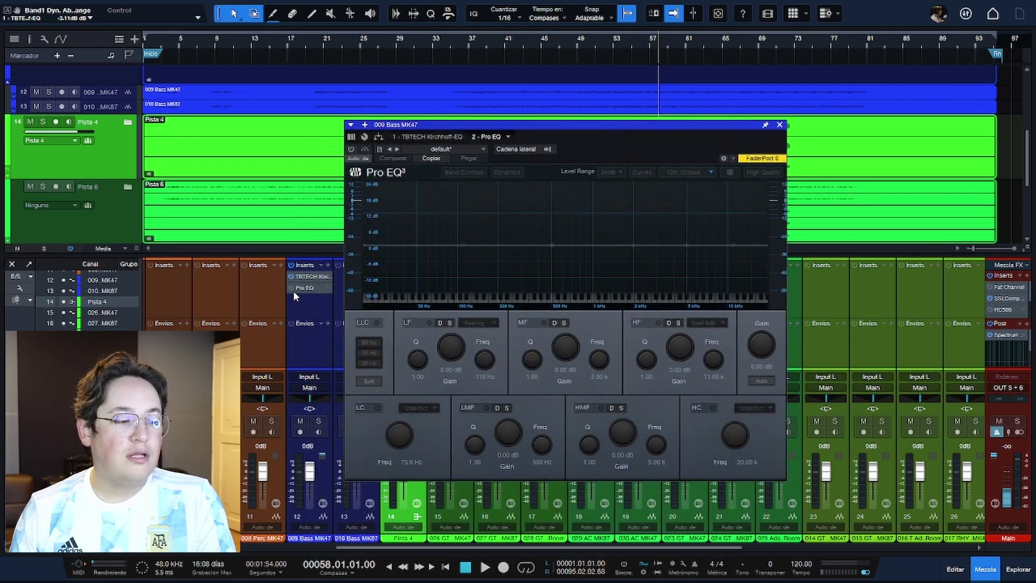
pyautogui.moveTo(561, 246); pyautogui.dragTo(557, 227)
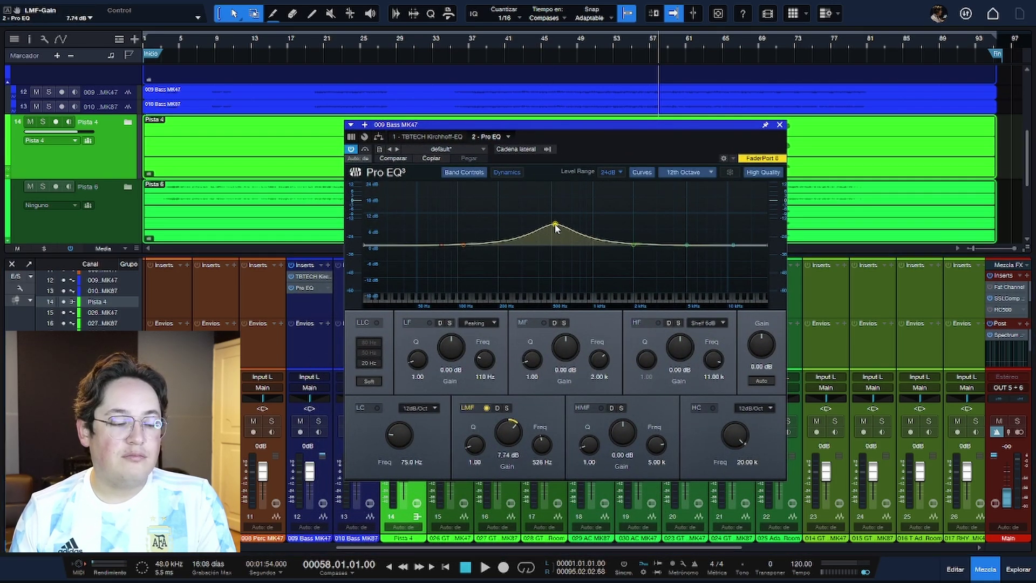
pyautogui.moveTo(634, 245); pyautogui.dragTo(635, 260)
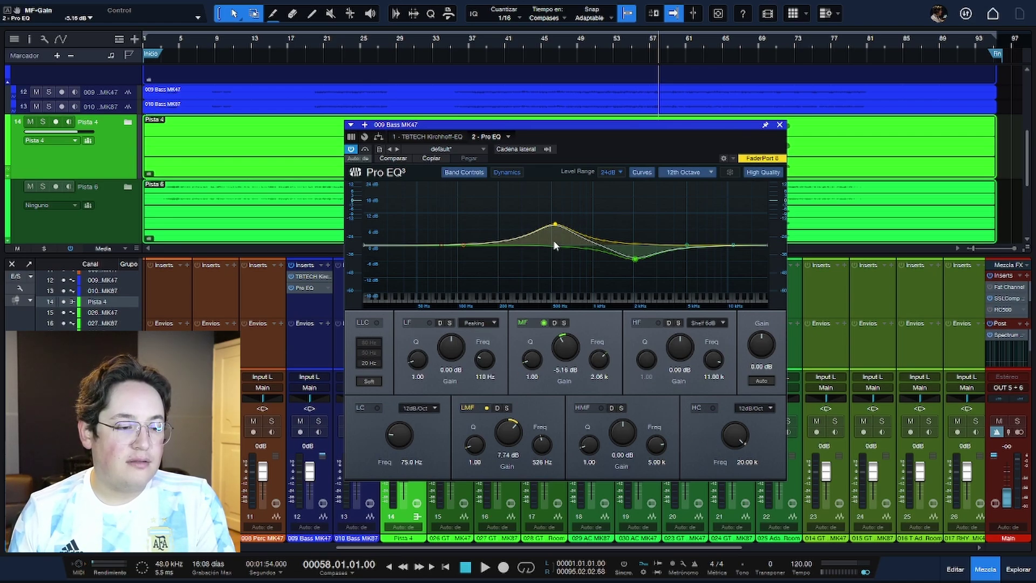
pyautogui.moveTo(557, 229); pyautogui.dragTo(529, 232)
# - Make the LMF band dynamic with a threshold of -18.00 and a range of -3.60 dB
pyautogui.click(497, 408)
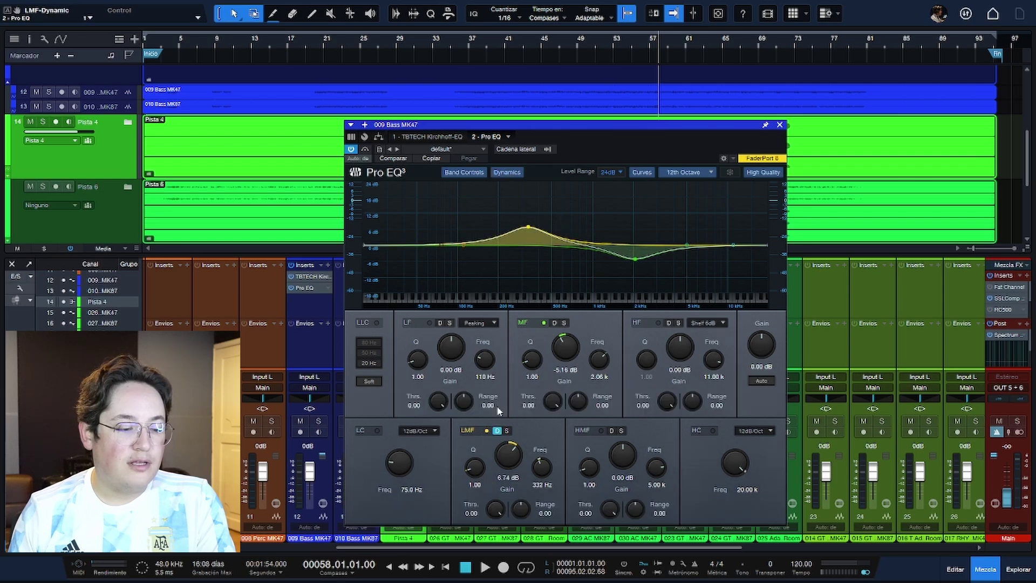
pyautogui.moveTo(625, 136); pyautogui.dragTo(624, 86)
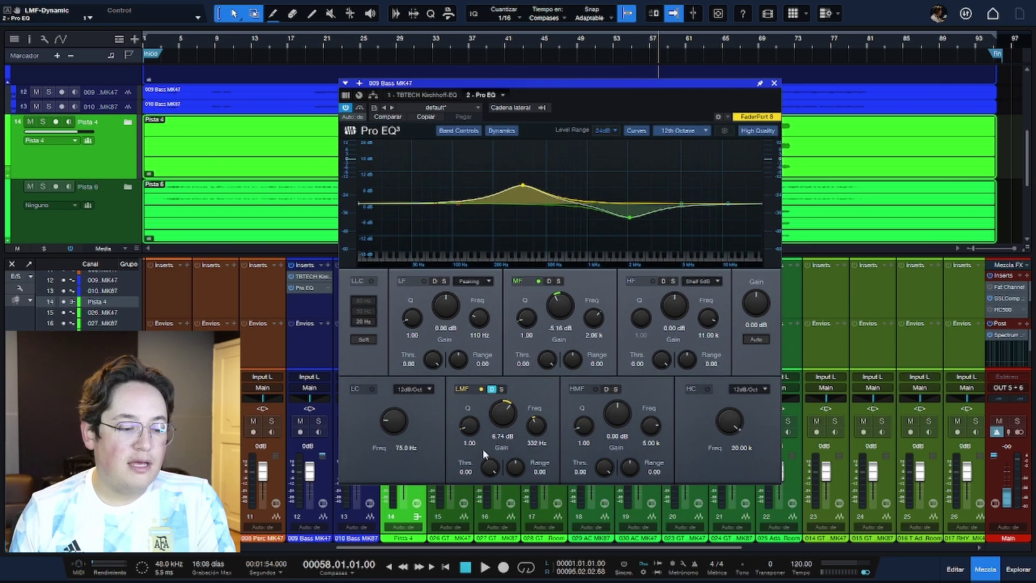
pyautogui.moveTo(489, 463); pyautogui.dragTo(517, 479)
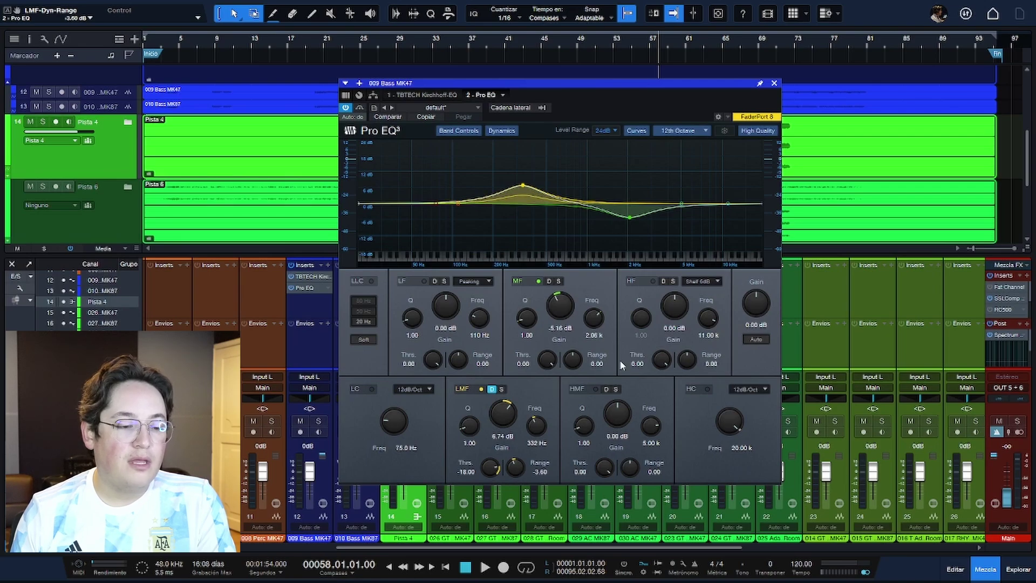
# - Toggle solo on the LMF band and dynamics on the MF band, leave both off, and close Pro EQ
pyautogui.click(501, 389)
pyautogui.click(501, 390)
pyautogui.click(550, 282)
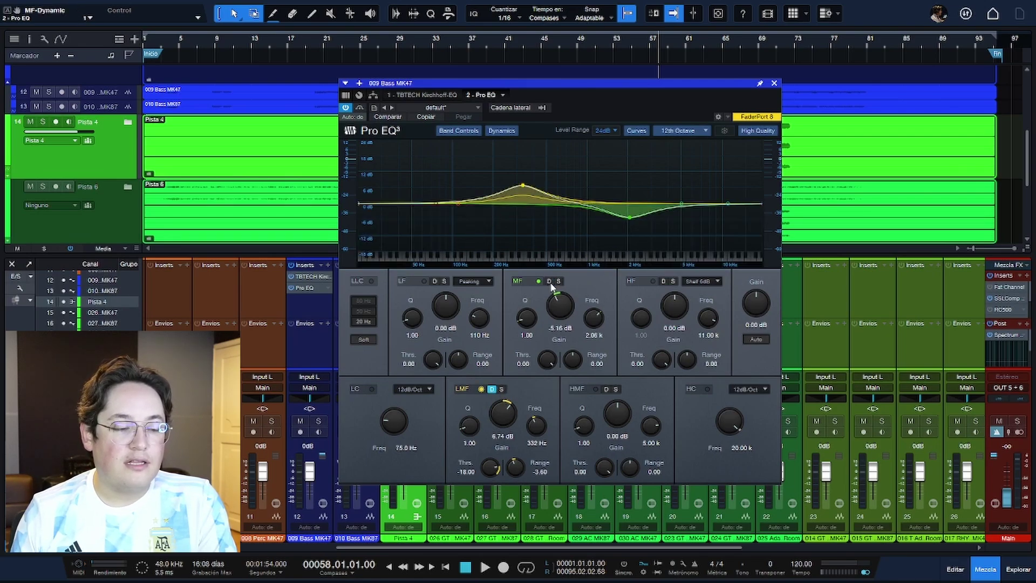
pyautogui.click(550, 282)
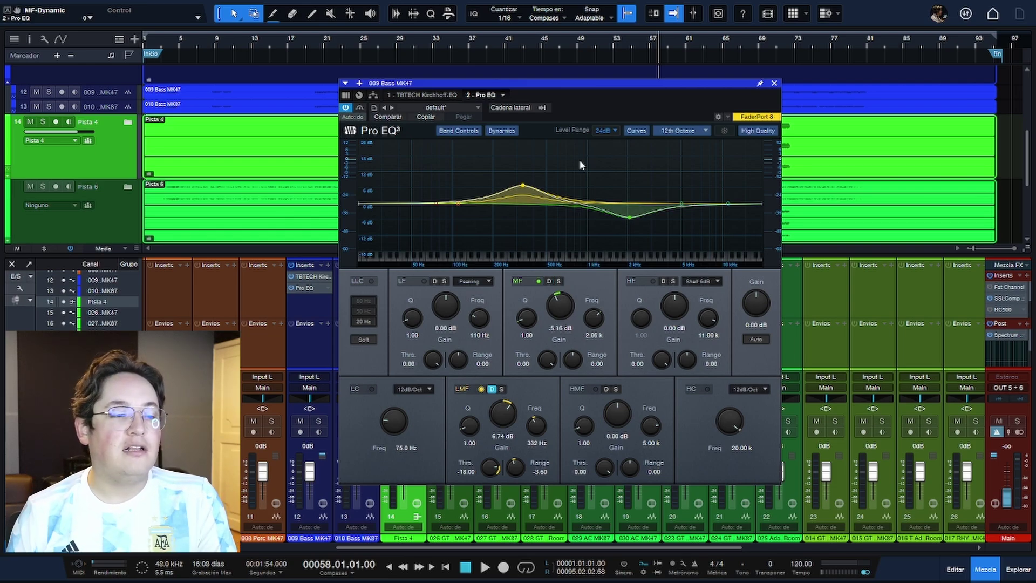
pyautogui.click(774, 84)
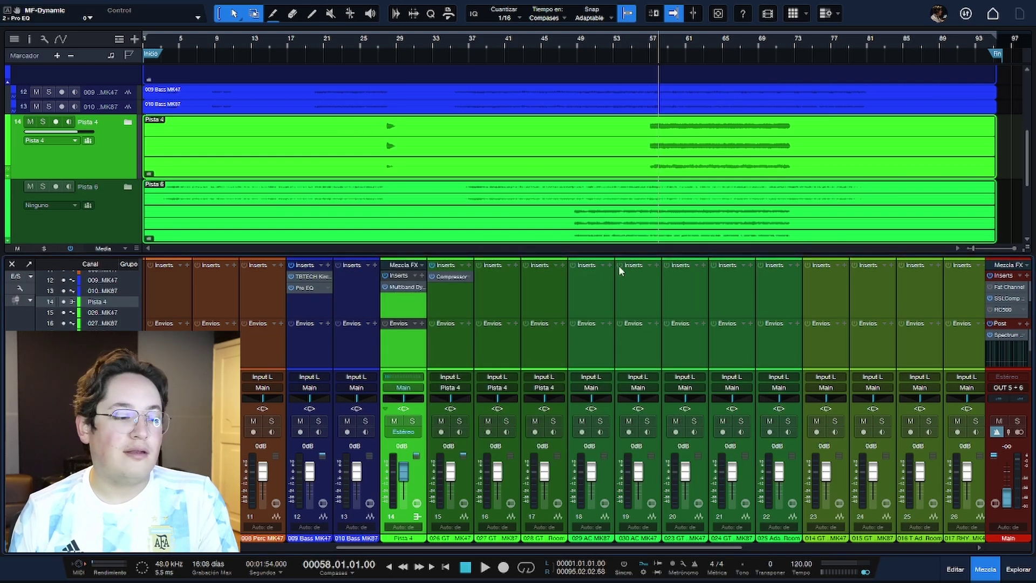
# - Open Pista 4's Multiband Dynamics beside its inserts and add the DynOne3 plugin to the same channel
pyautogui.click(413, 287)
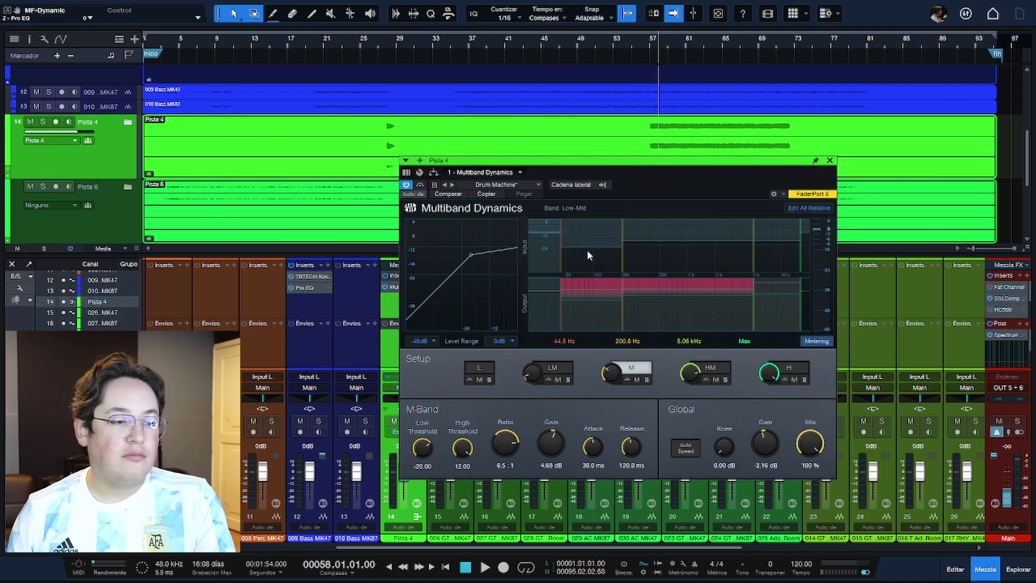
pyautogui.moveTo(766, 166); pyautogui.dragTo(862, 144)
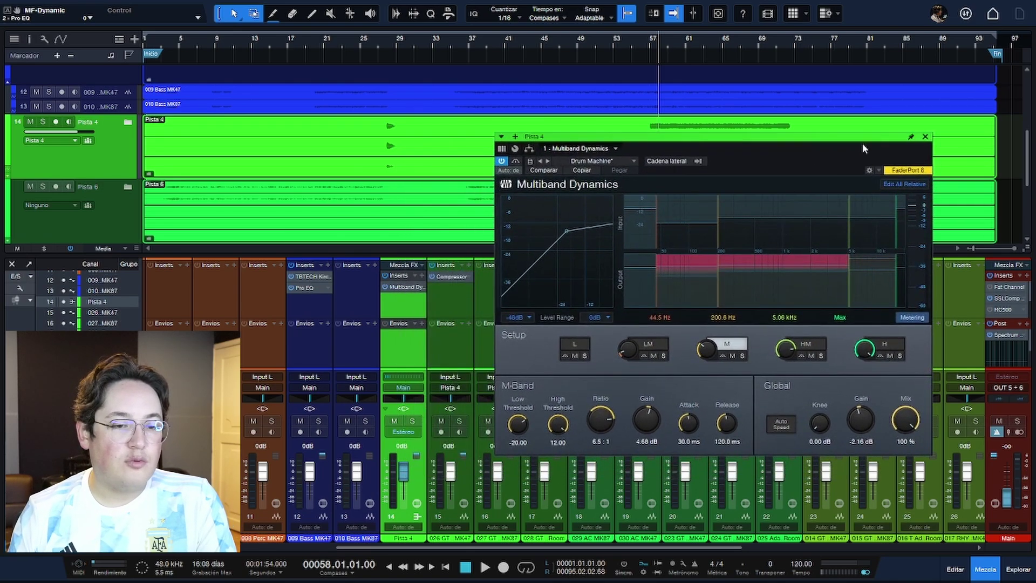
pyautogui.click(422, 276)
pyautogui.write('dyn')
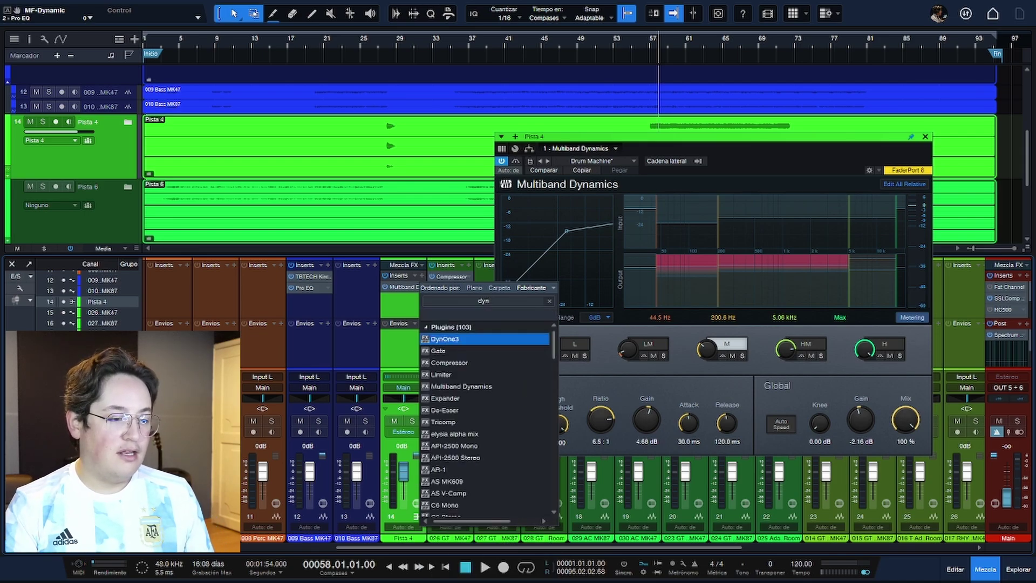
pyautogui.press('Return')
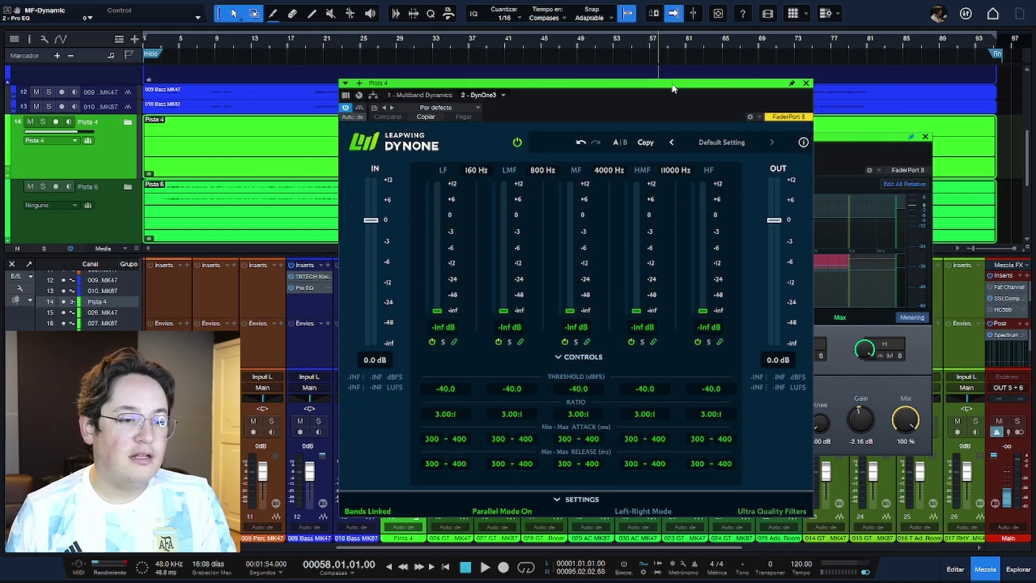
# - Close the DynOne3 and Multiband Dynamics plugin windows of Pista 4
pyautogui.moveTo(673, 87); pyautogui.dragTo(367, 70)
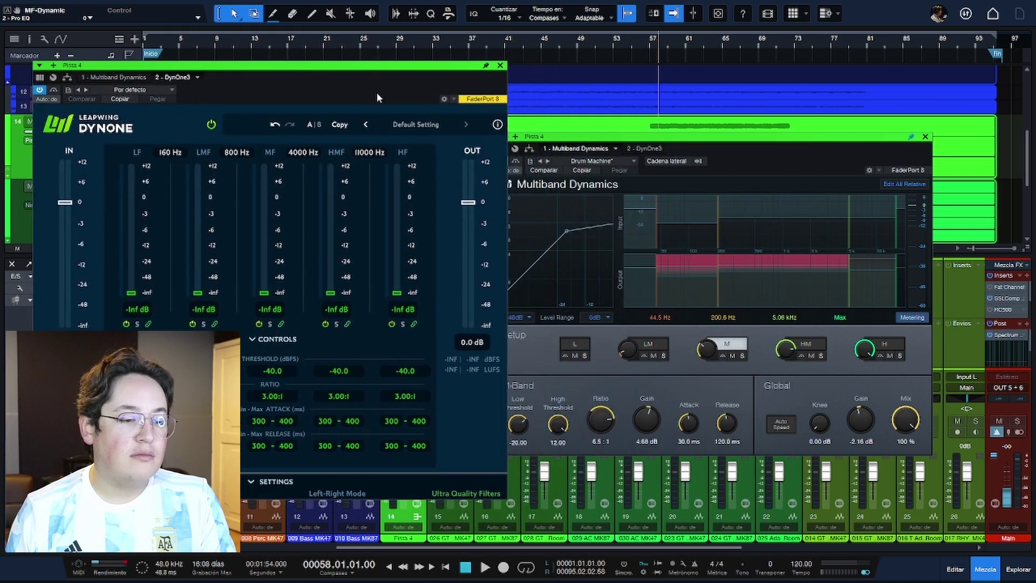
pyautogui.click(500, 65)
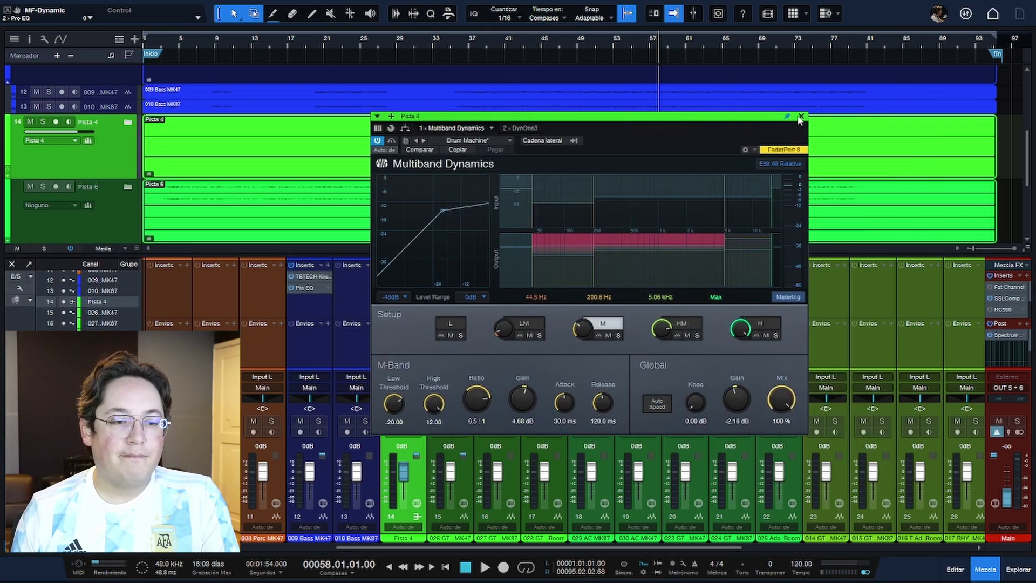
pyautogui.click(801, 118)
# - Open Channel Strip on the 021 RHY GT channel and set its EQ to low 6.48 dB, mid -2.88 dB and high 9.54 dB at 7.34 kHz
pyautogui.moveTo(546, 546); pyautogui.dragTo(834, 542)
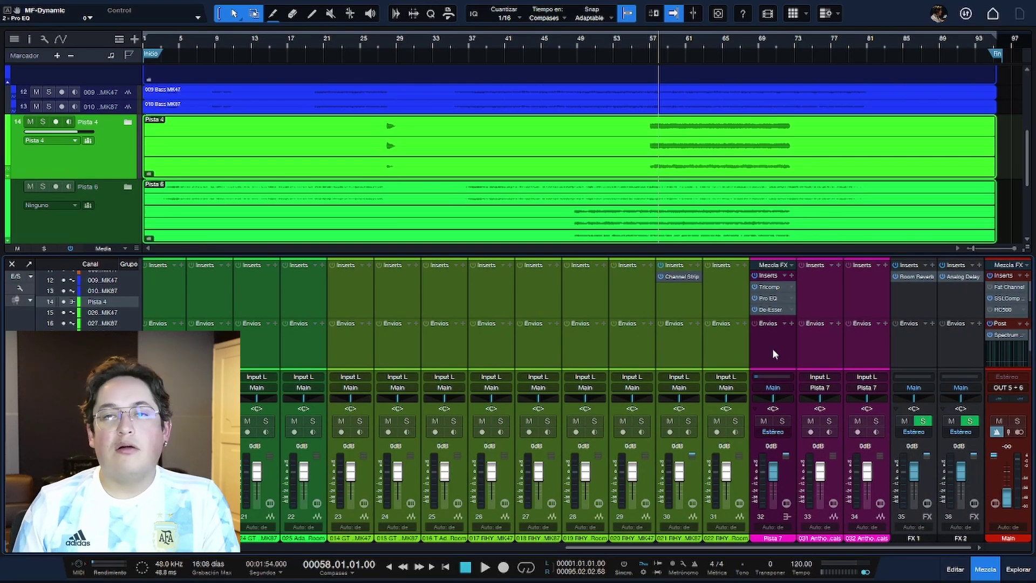
pyautogui.click(682, 276)
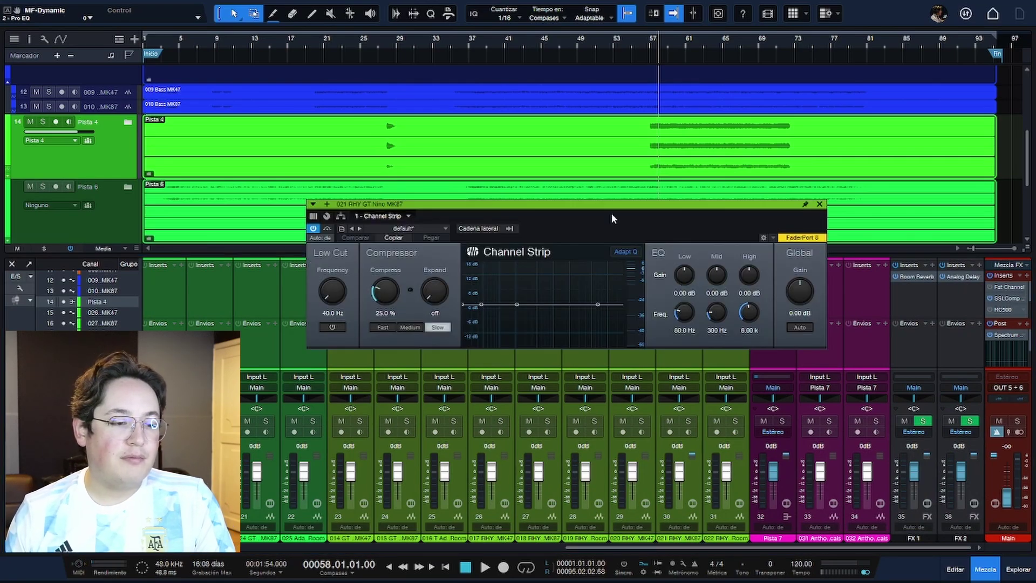
pyautogui.moveTo(612, 218); pyautogui.dragTo(582, 203)
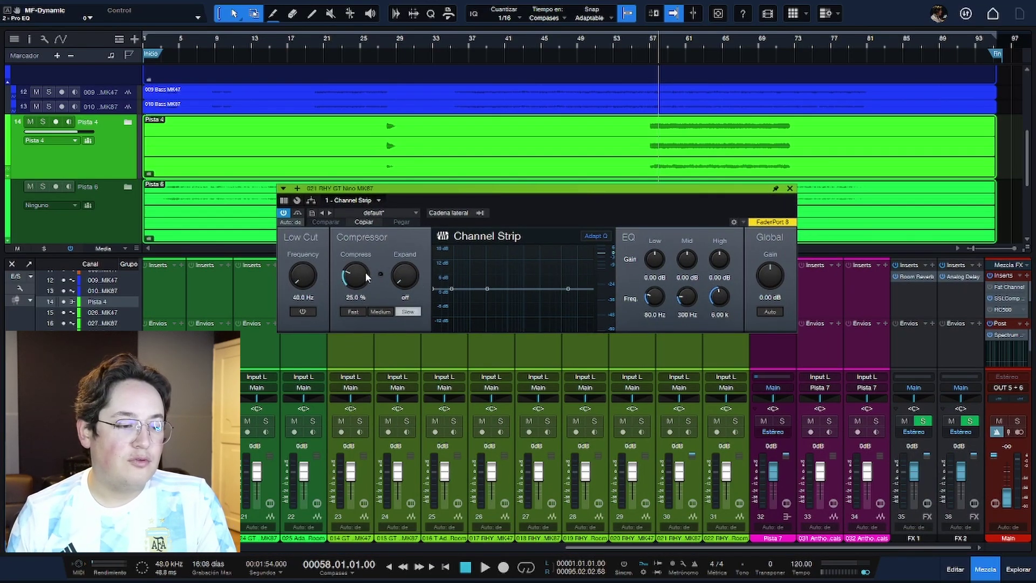
pyautogui.moveTo(569, 289); pyautogui.dragTo(573, 265)
pyautogui.moveTo(644, 257); pyautogui.dragTo(687, 261)
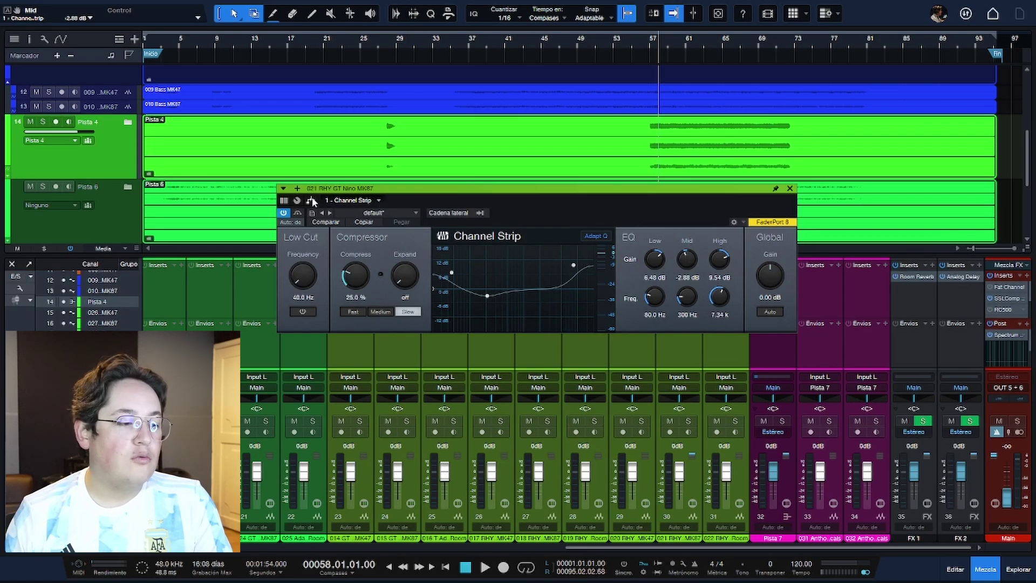
# - Add the Fat Channel plugin after Channel Strip on the same guitar channel and reposition its window
pyautogui.click(297, 189)
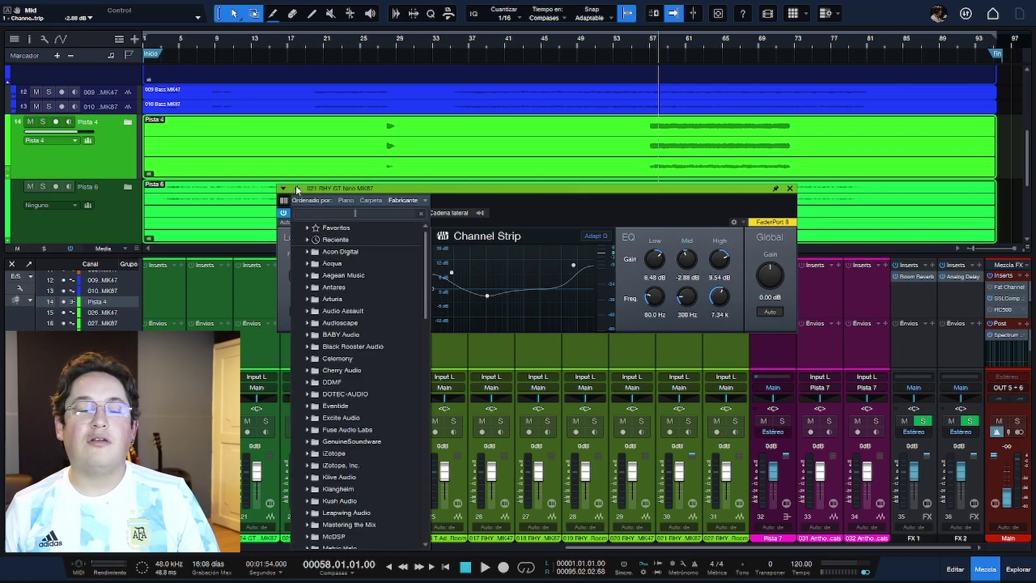
pyautogui.write('fat')
pyautogui.press('Return')
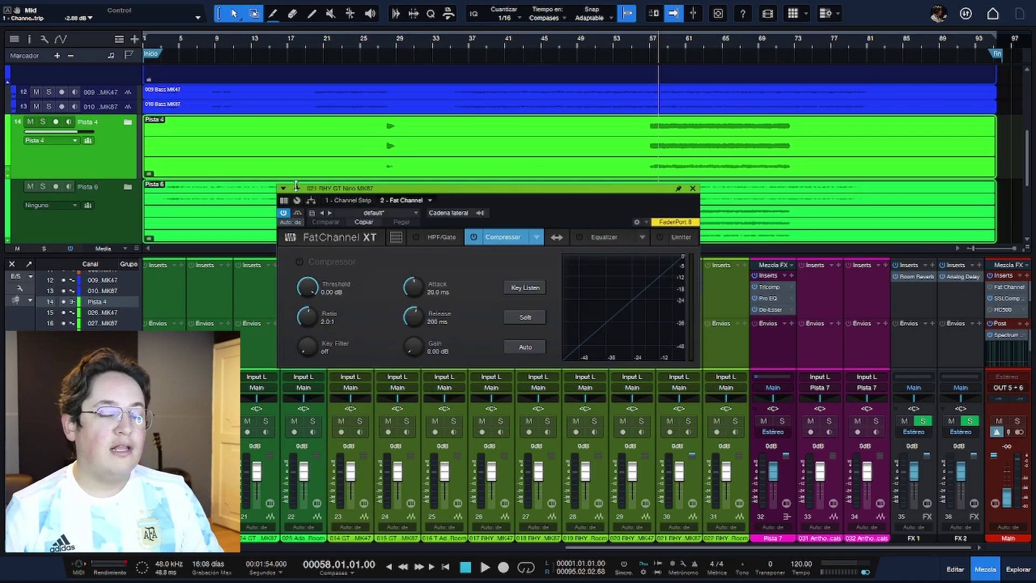
pyautogui.moveTo(487, 190); pyautogui.dragTo(541, 137)
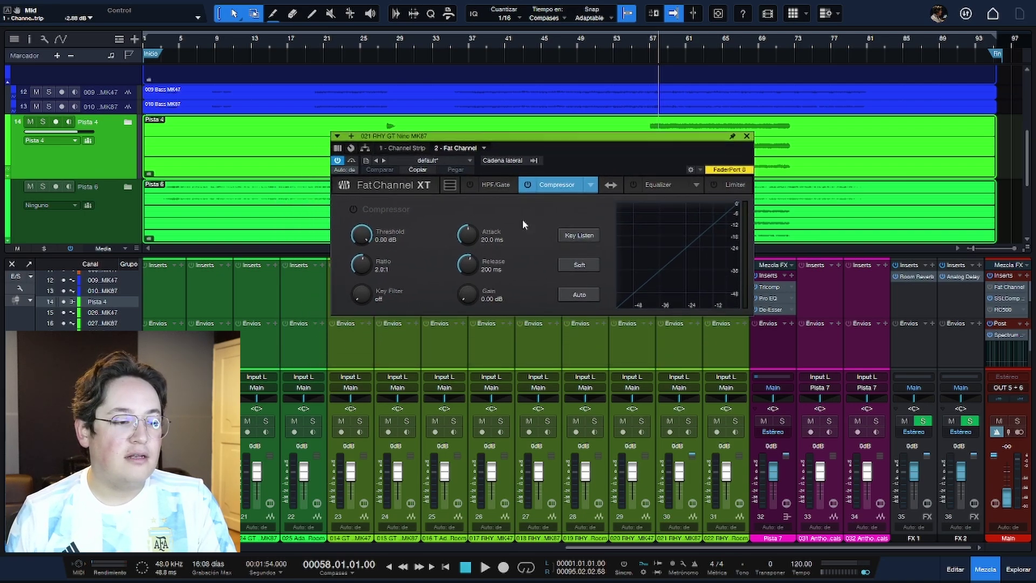
# - In Fat Channel, place the equalizer before the compressor and choose the Passive EQ and Tube compressor models
pyautogui.click(591, 187)
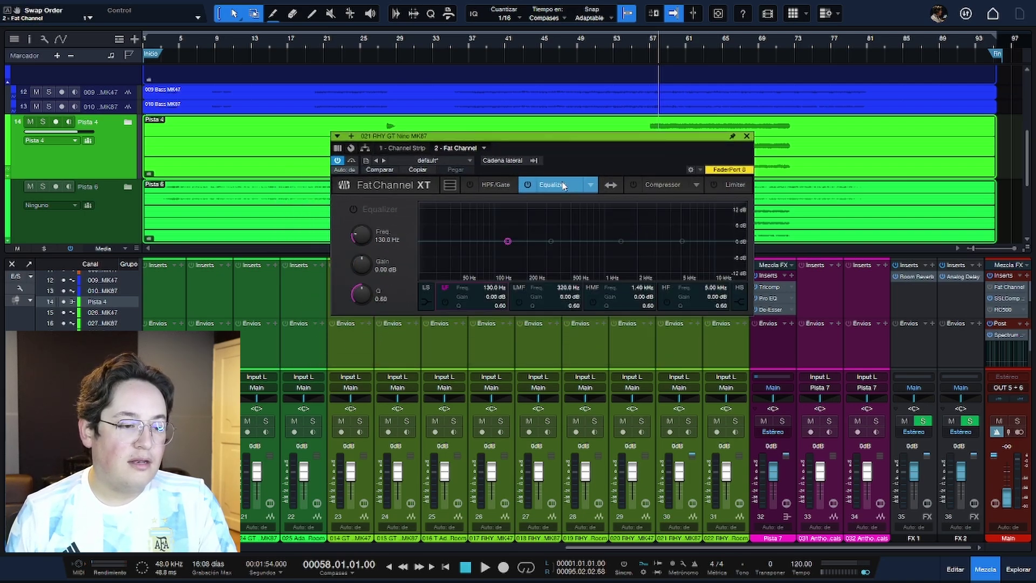
pyautogui.click(590, 185)
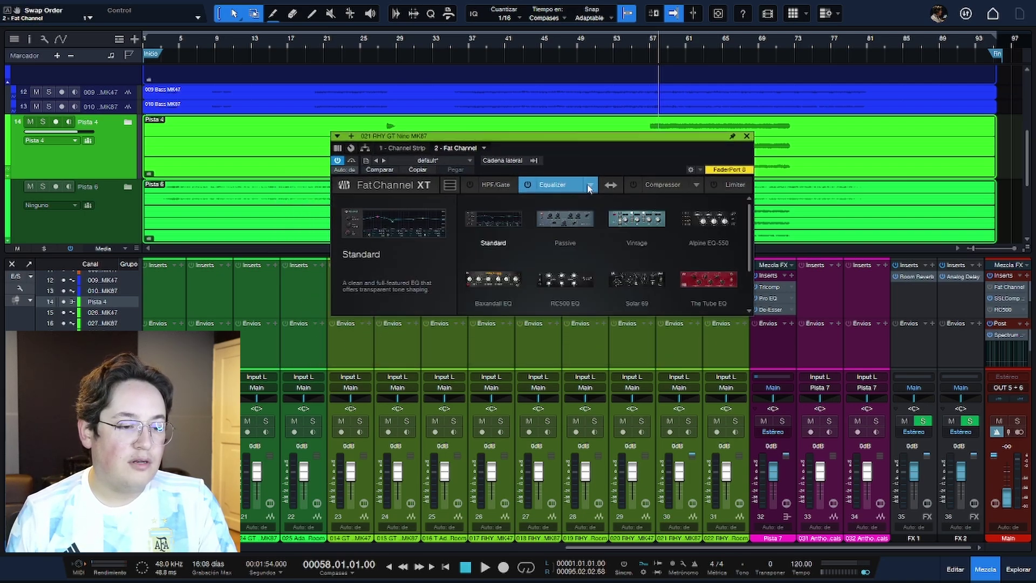
pyautogui.click(563, 221)
pyautogui.click(672, 187)
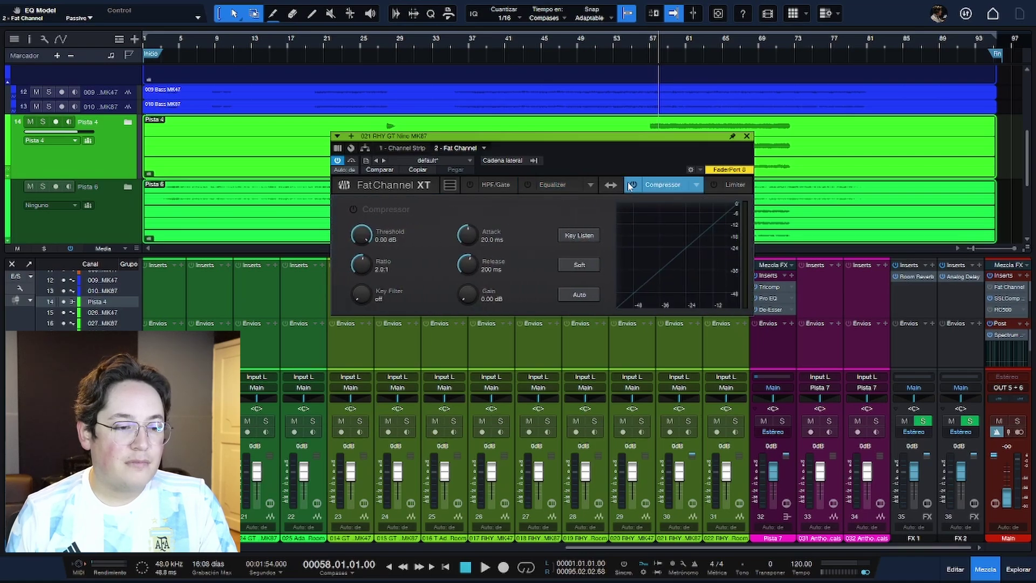
pyautogui.click(690, 185)
pyautogui.click(572, 219)
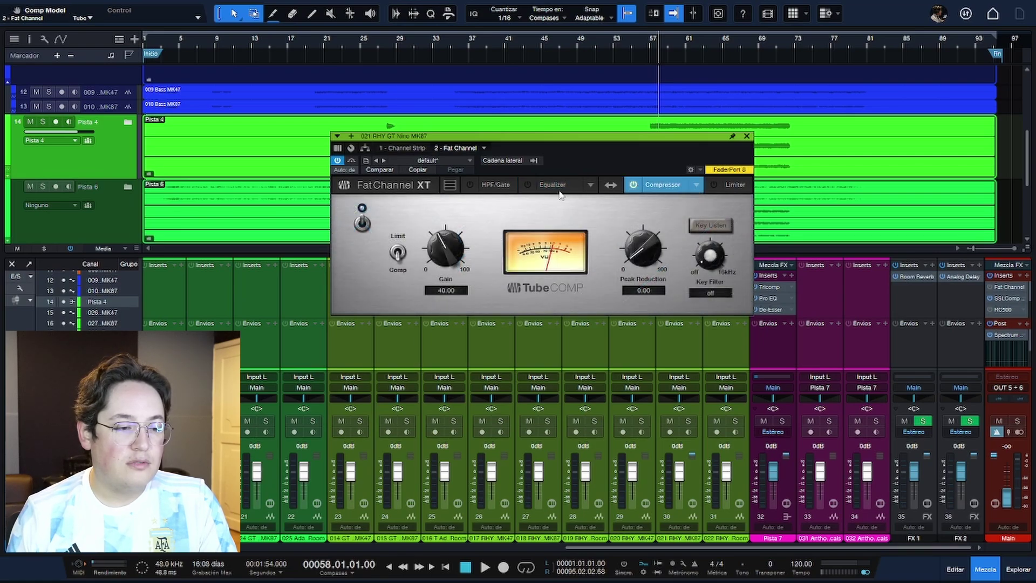
# - Toggle the Fat Channel gate, leaving it off, and turn on the limiter
pyautogui.click(499, 185)
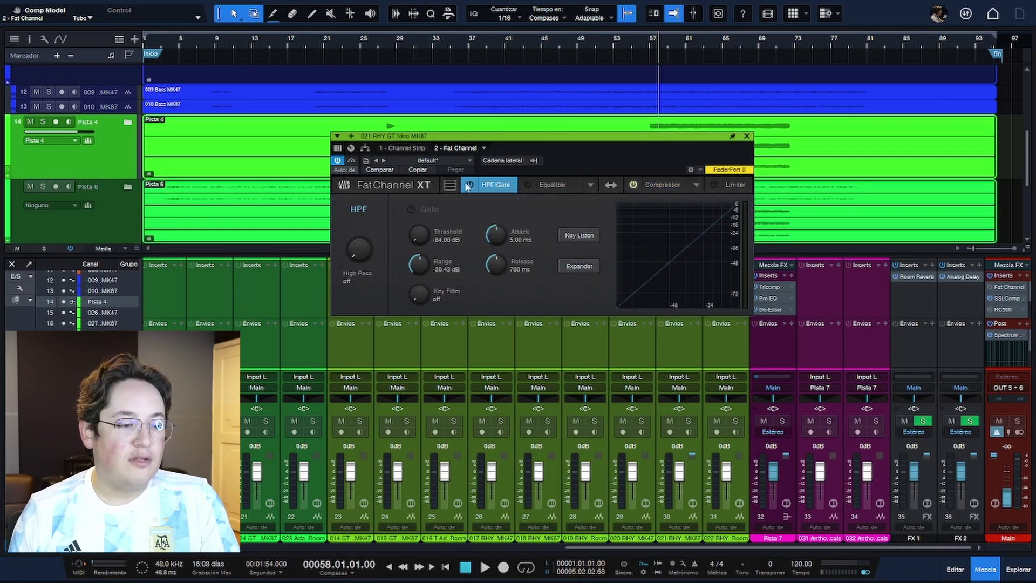
pyautogui.click(470, 185)
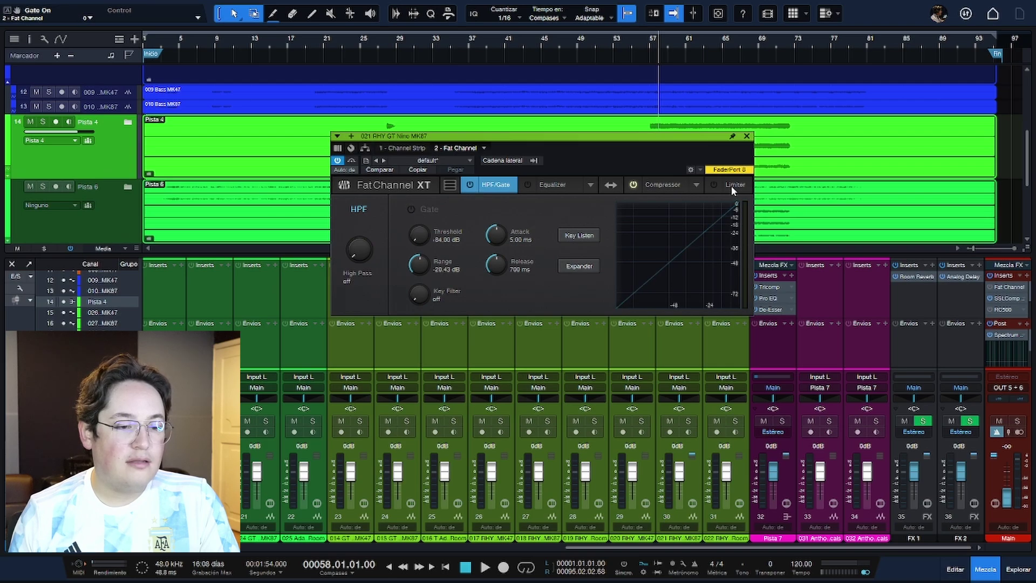
pyautogui.click(715, 185)
# - Look through Fat Channel's available equalizer models and return to the Passive EQ
pyautogui.click(551, 185)
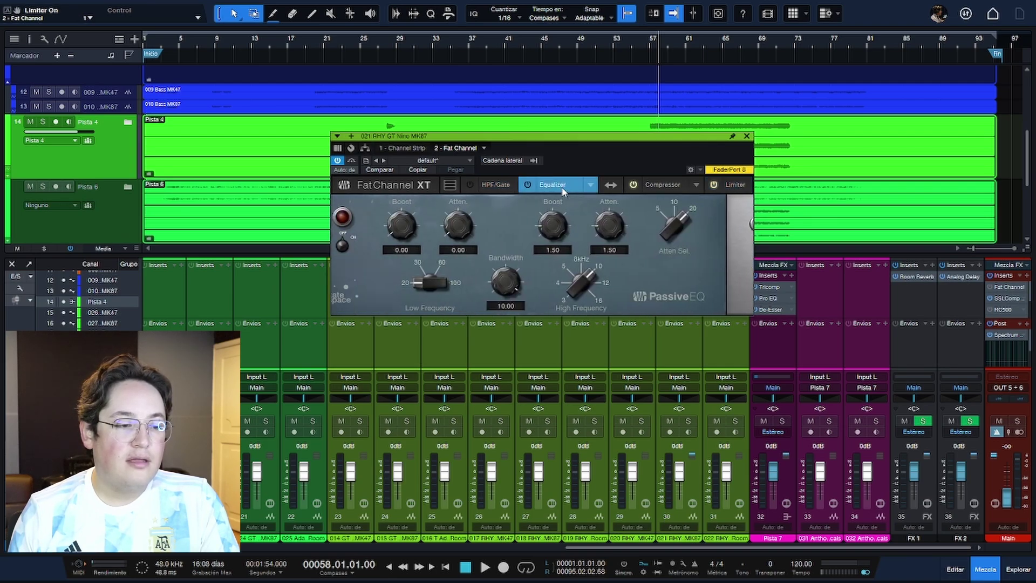
pyautogui.click(591, 185)
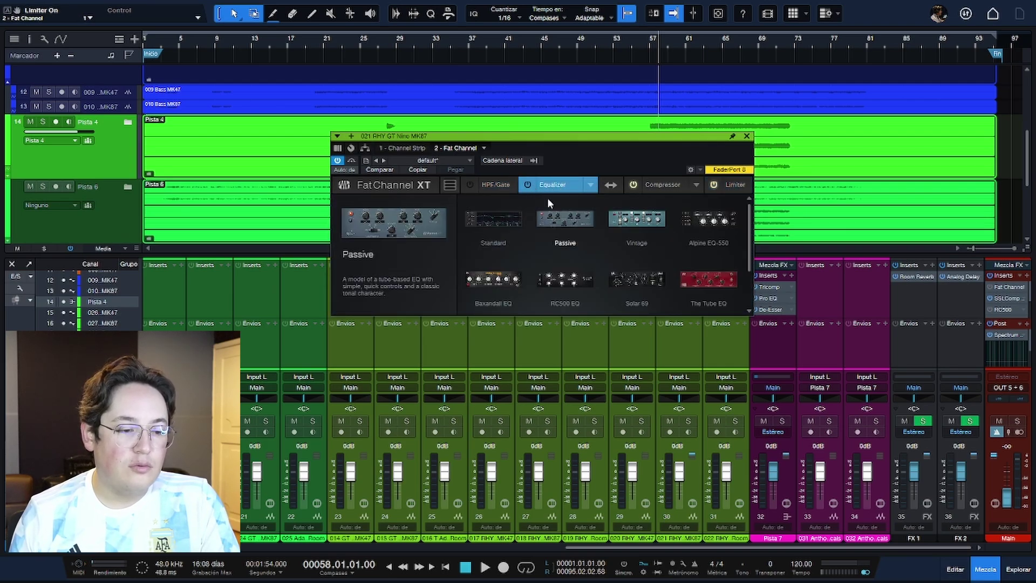
pyautogui.click(700, 221)
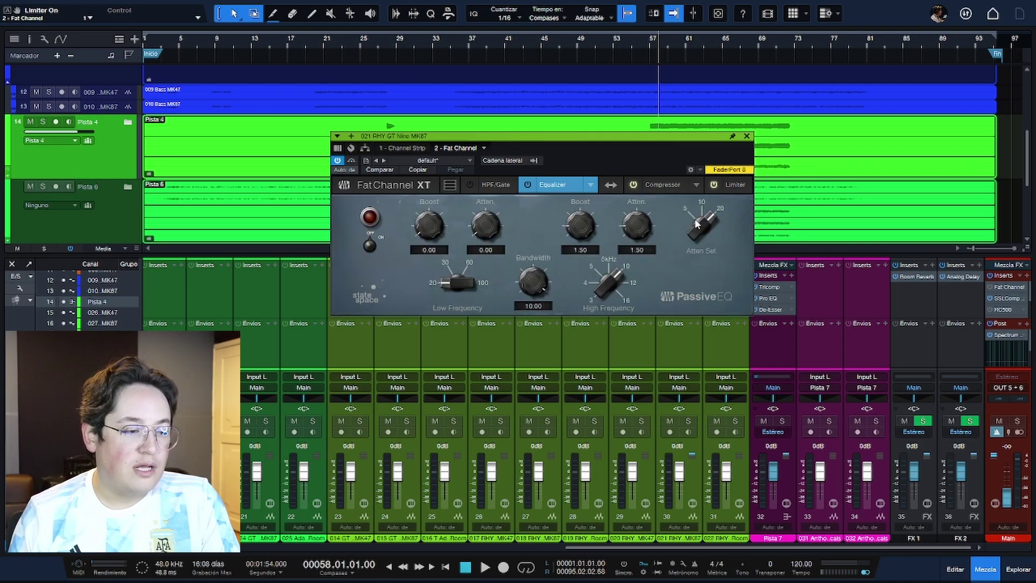
# - Change Fat Channel's compressor model to FET and close the plugin window
pyautogui.click(652, 185)
pyautogui.click(697, 185)
pyautogui.click(637, 221)
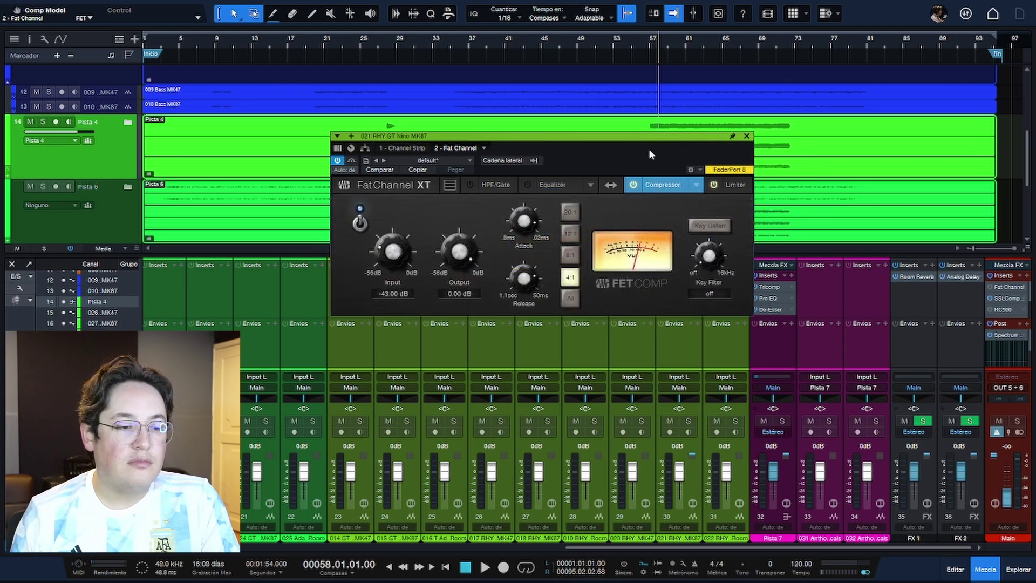
pyautogui.moveTo(649, 142); pyautogui.dragTo(624, 155)
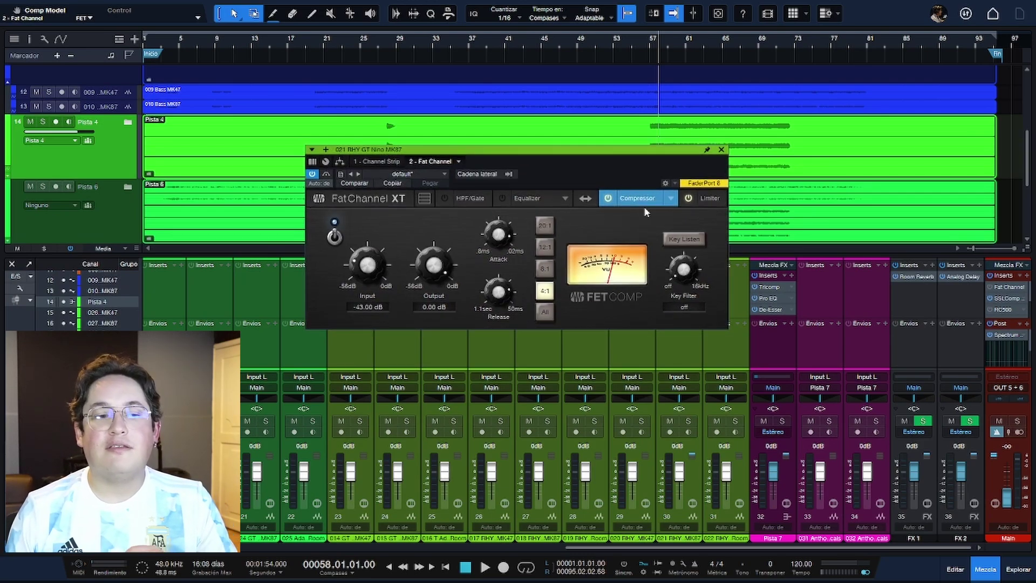
pyautogui.click(721, 150)
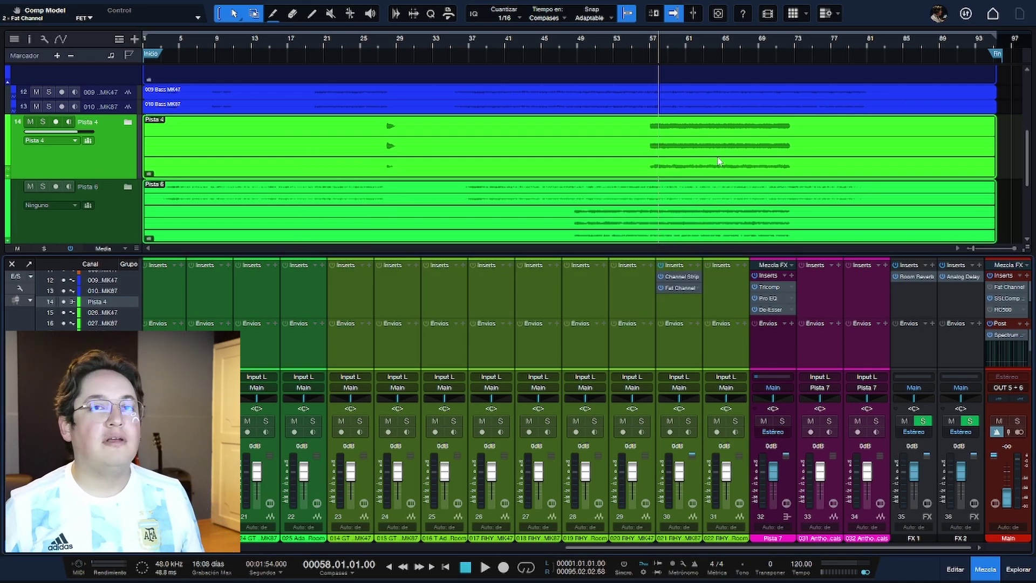
# - Open Pro EQ on Pista 7 and boost the LMF band by 5.16 dB
pyautogui.click(773, 299)
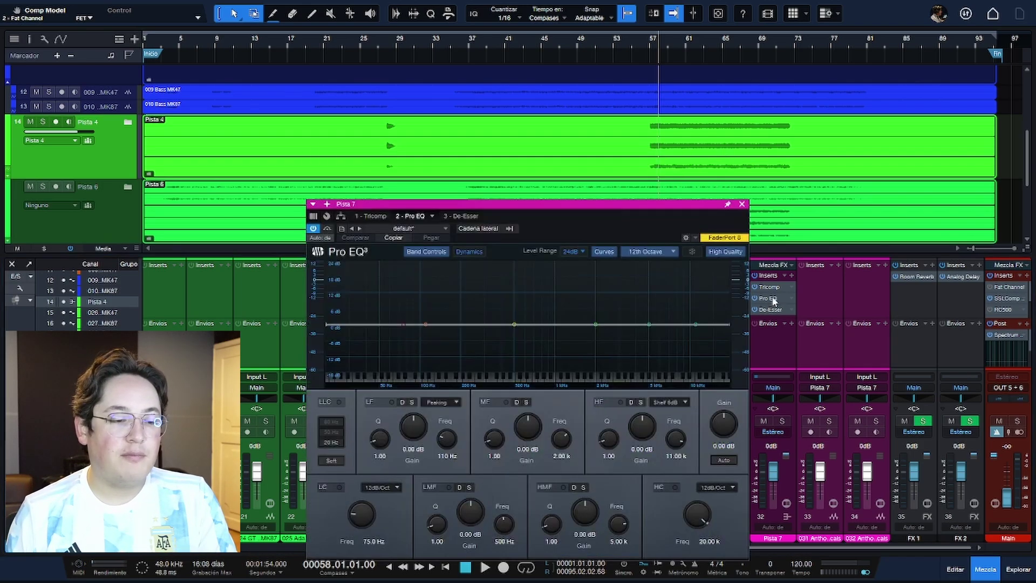
pyautogui.moveTo(598, 211); pyautogui.dragTo(549, 126)
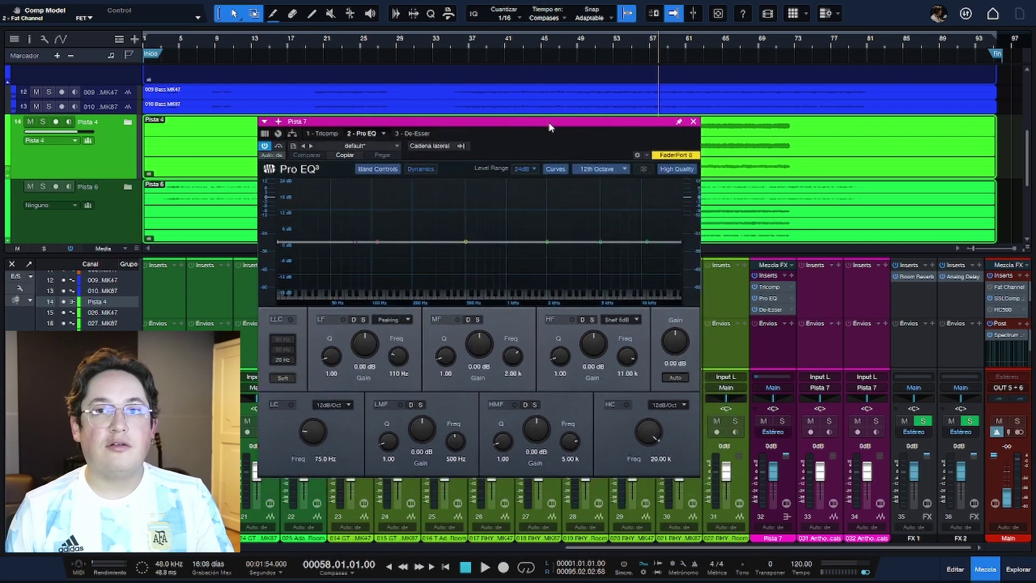
pyautogui.moveTo(464, 242); pyautogui.dragTo(469, 228)
# - Open Tricomp on Pista 7 and try different Compress amounts, ending at 3.7
pyautogui.click(771, 289)
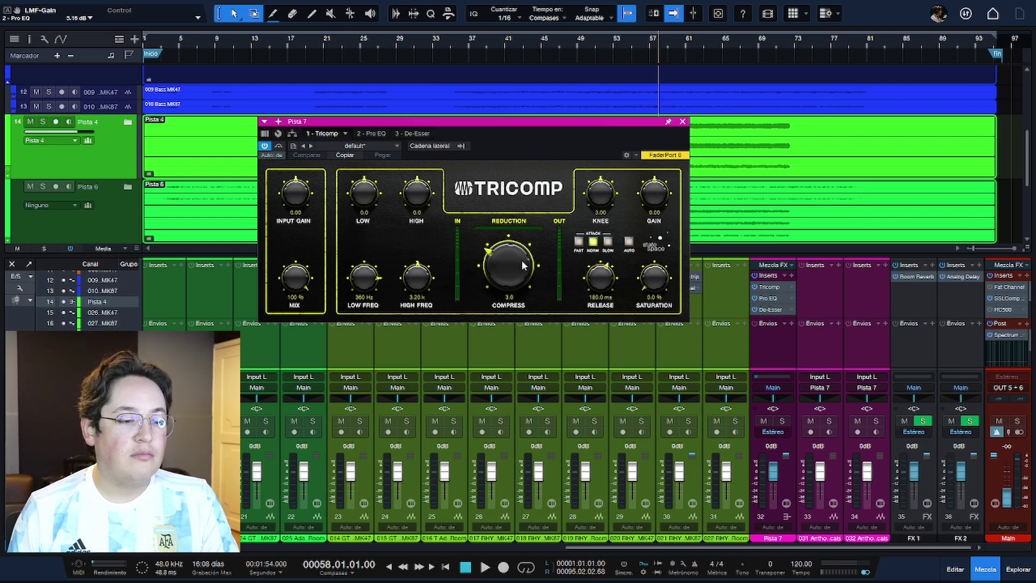
pyautogui.moveTo(522, 265); pyautogui.dragTo(518, 236)
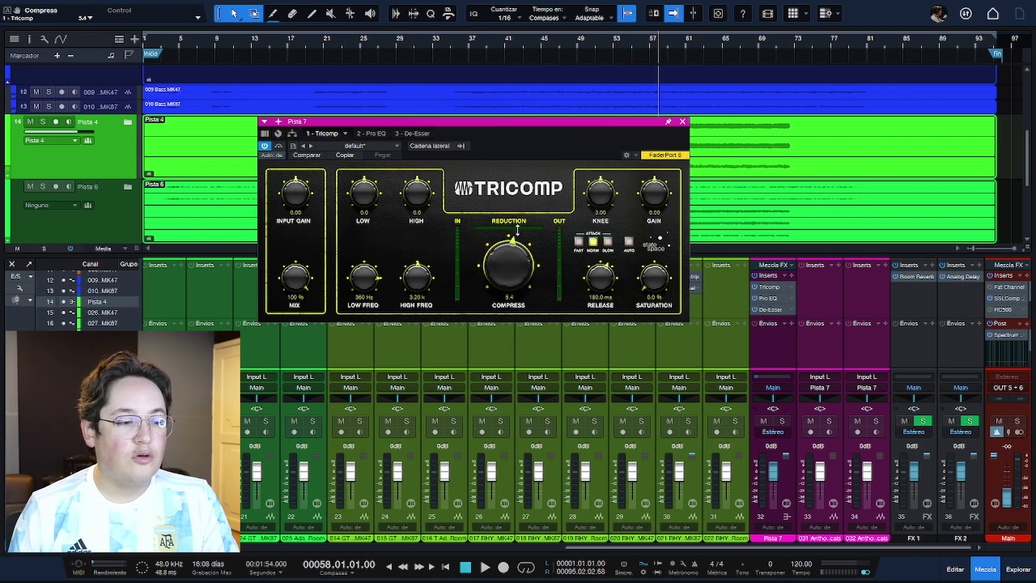
pyautogui.moveTo(517, 252); pyautogui.dragTo(519, 277)
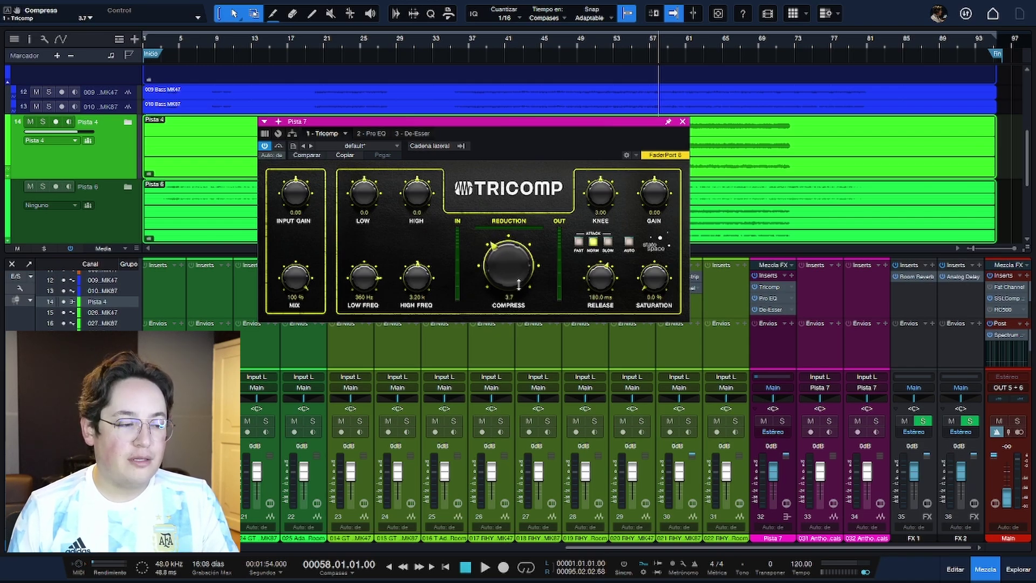
# - Add the Compressor plugin to Pista 7's inserts and open the channel's De-Esser
pyautogui.click(279, 122)
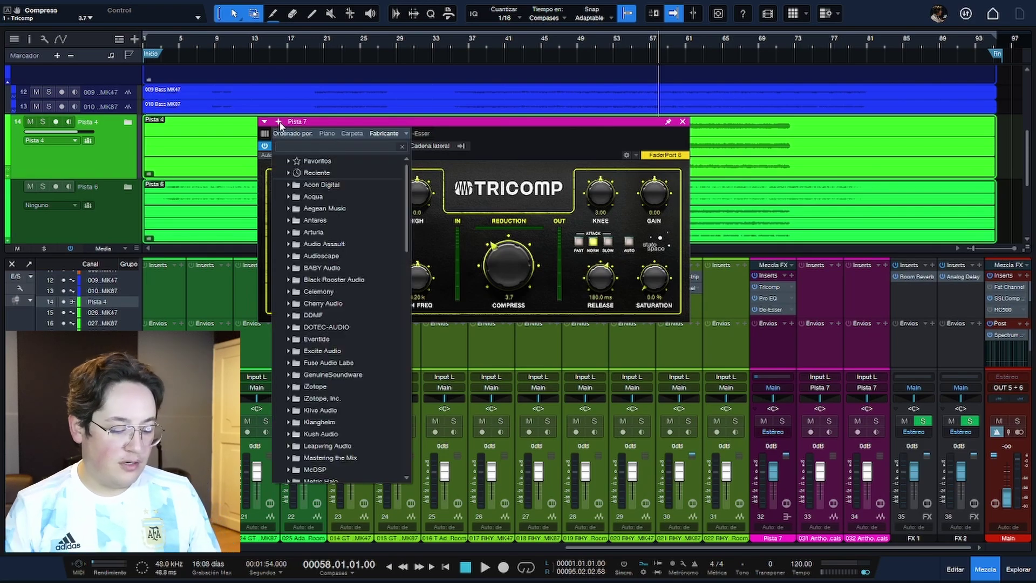
pyautogui.write('compressor')
pyautogui.press('Return')
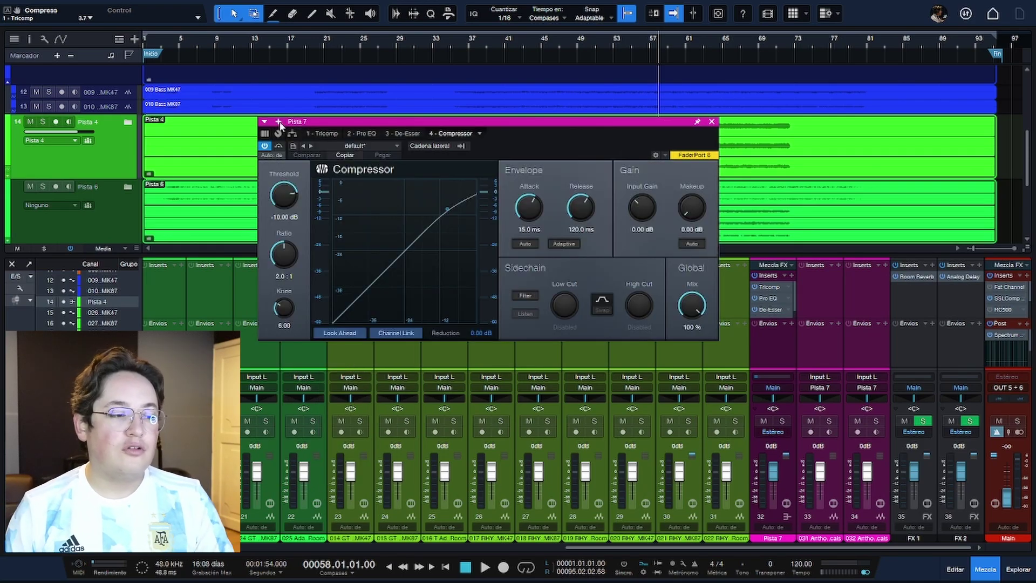
pyautogui.click(408, 134)
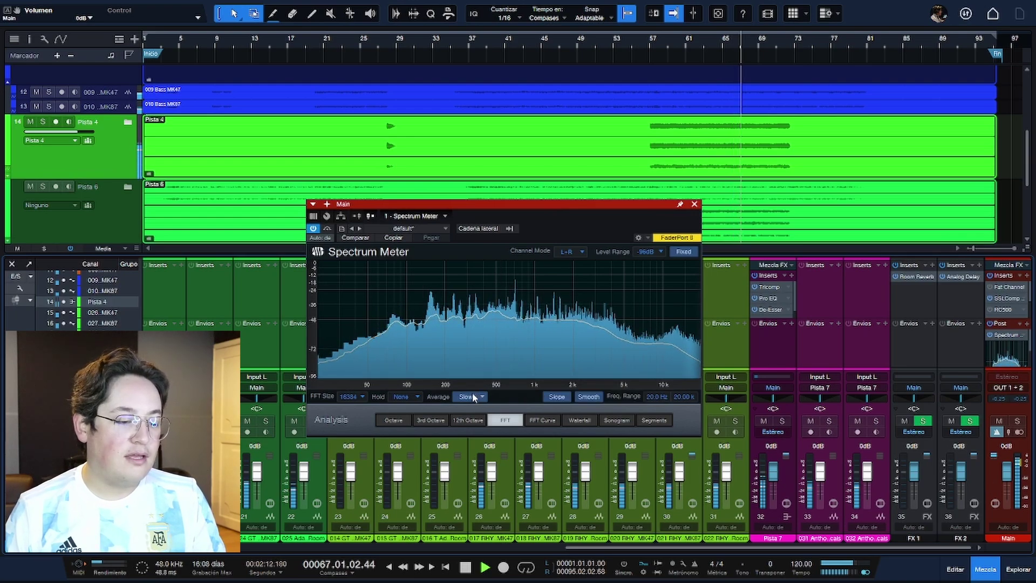
# - In the Main channel's Spectrum Meter, check the FFT size and hold options and turn off smoothing
pyautogui.click(362, 397)
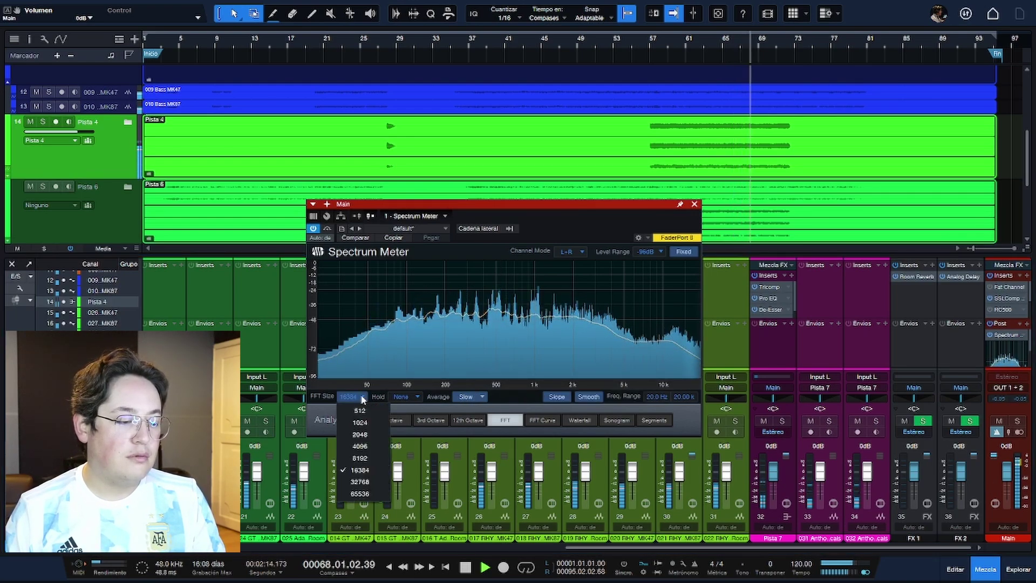
pyautogui.click(421, 397)
pyautogui.click(419, 397)
pyautogui.click(419, 397)
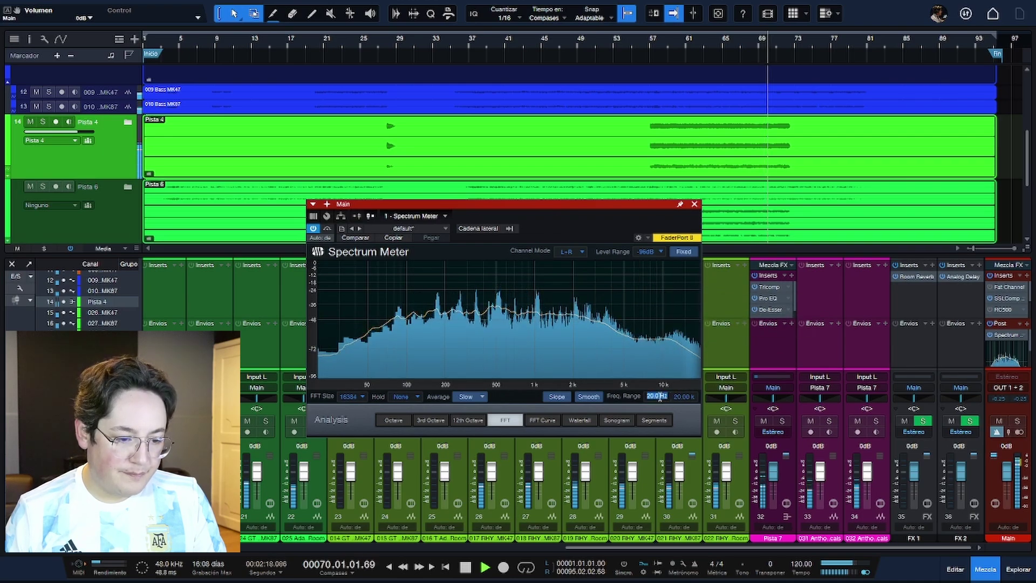
pyautogui.click(588, 396)
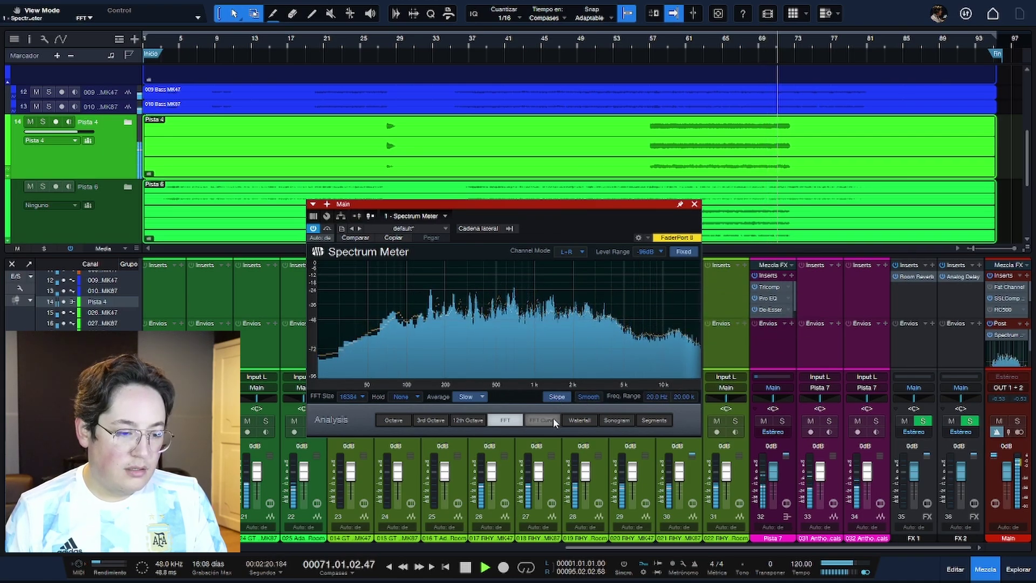
# - Try the FFT Curve analysis, settle on 3rd Octave, and enlarge the mixer to show more inserts
pyautogui.click(550, 419)
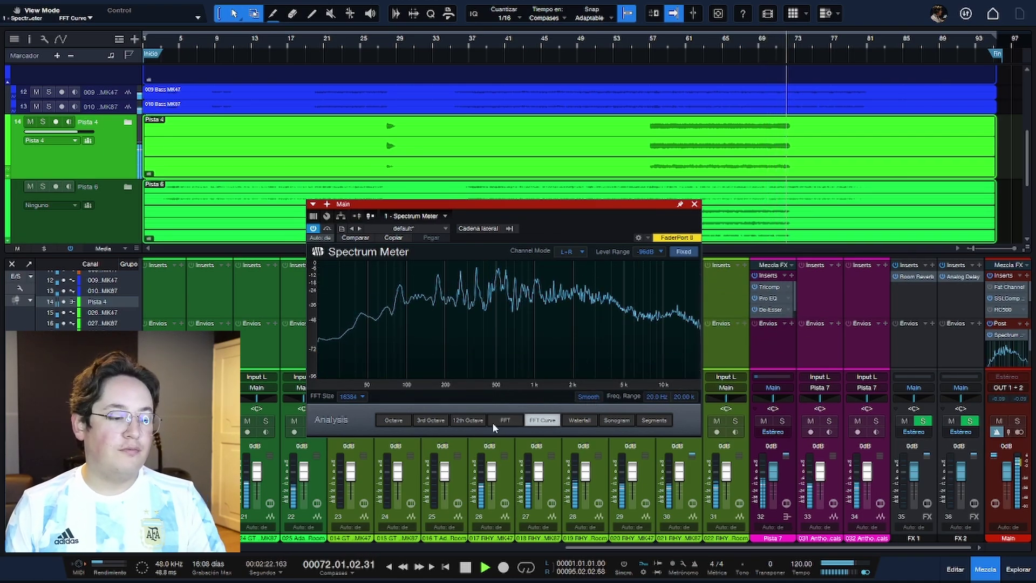
pyautogui.click(426, 421)
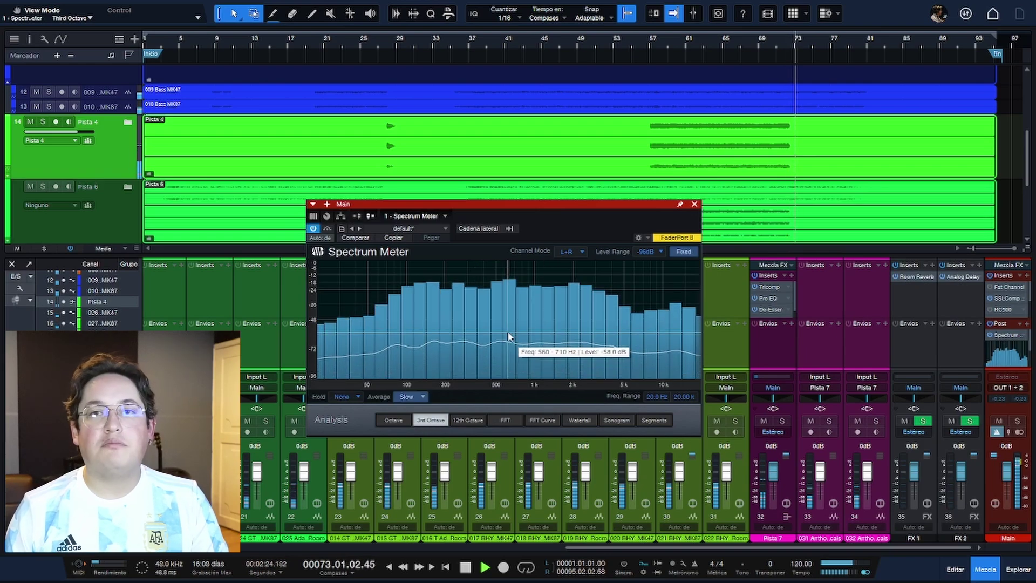
pyautogui.moveTo(995, 254); pyautogui.dragTo(995, 238)
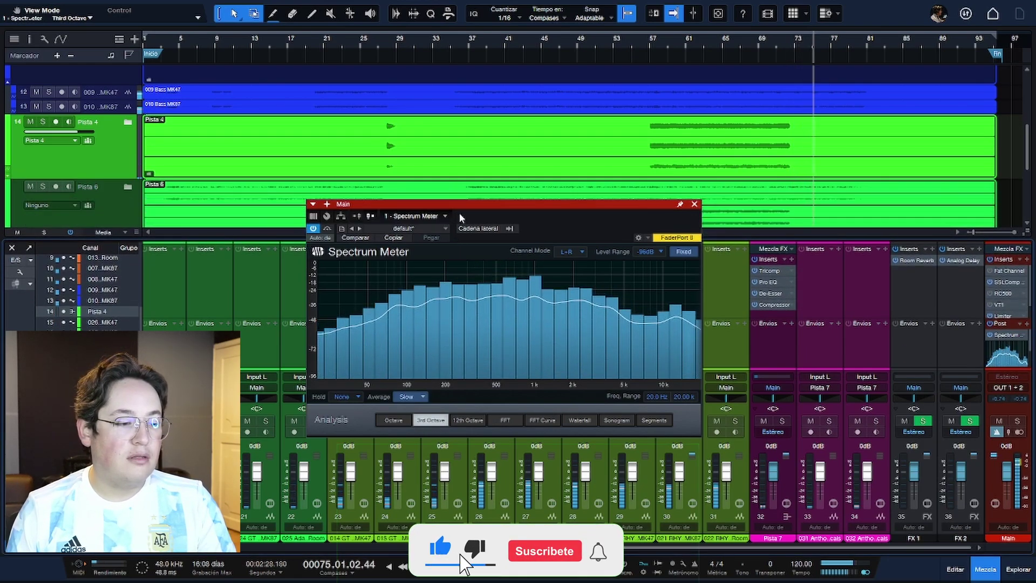
# - Add the Level Meter plugin to the Main channel and move its window up over the arrangement
pyautogui.click(326, 204)
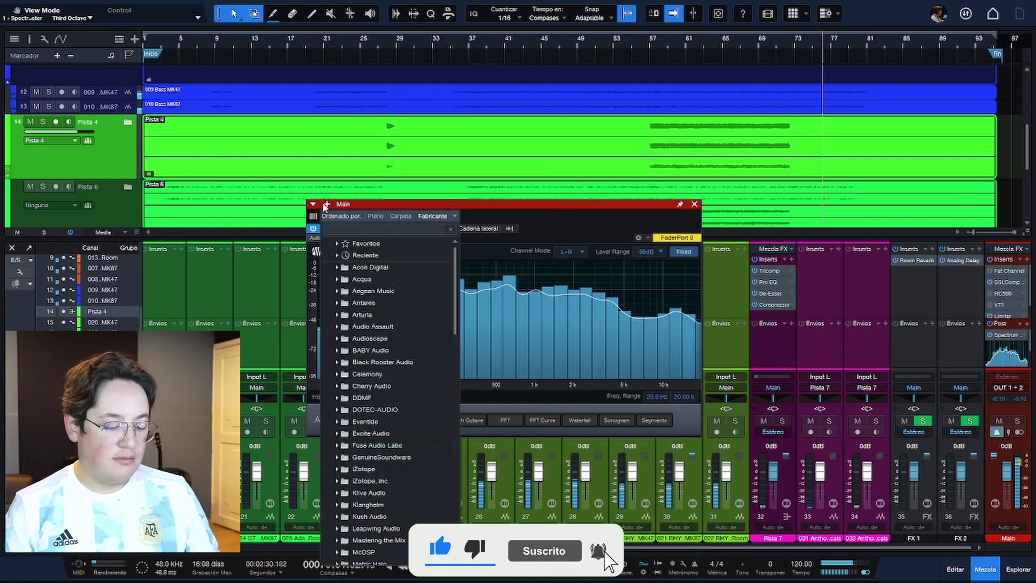
pyautogui.write('meter')
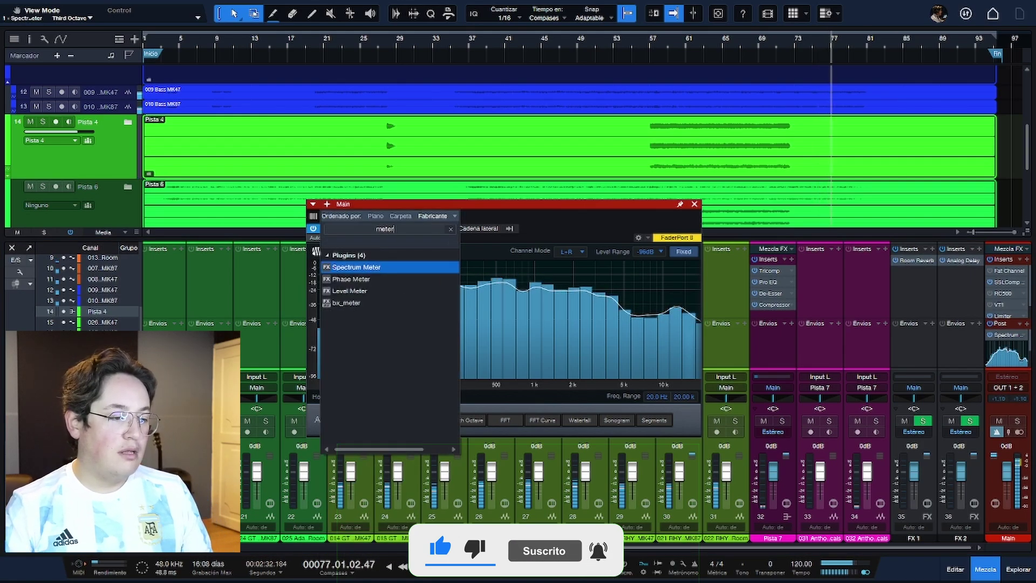
pyautogui.press('Down')
pyautogui.press('Down')
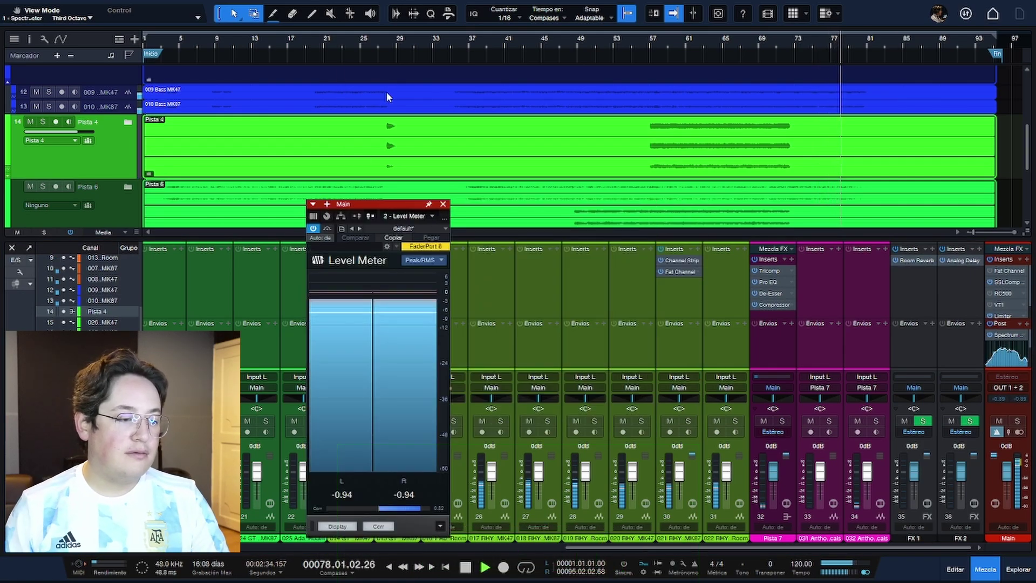
pyautogui.moveTo(326, 206); pyautogui.dragTo(600, 56)
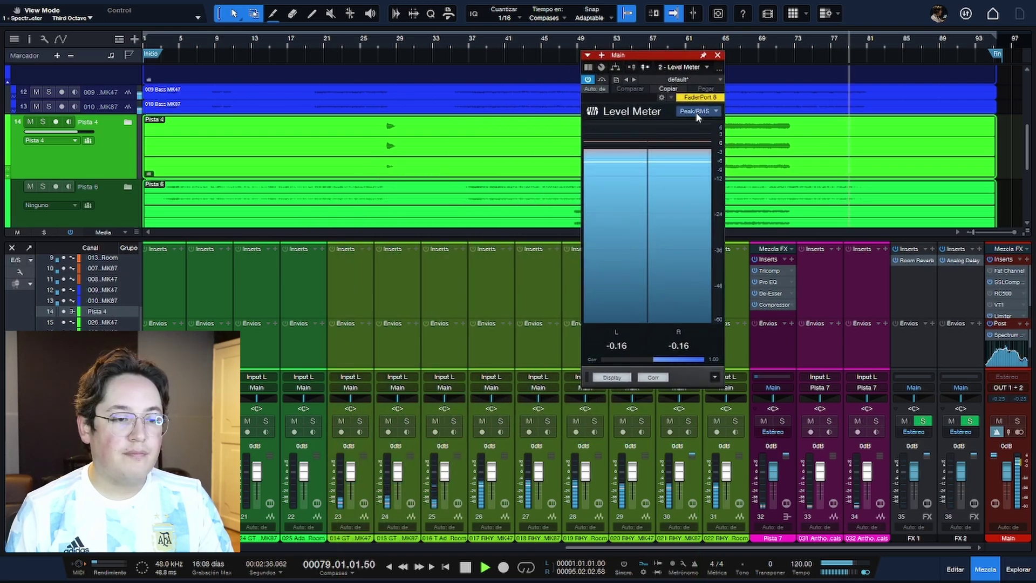
# - Try the K-12 and K-14 scales in the Level Meter, return to Peak/RMS, close the meter and stop playback
pyautogui.click(696, 112)
pyautogui.click(712, 159)
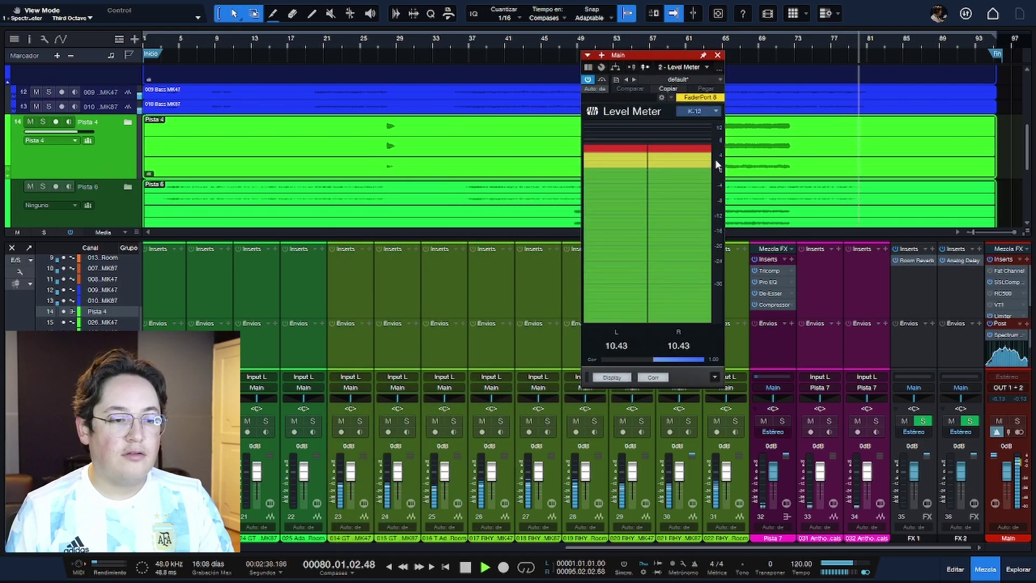
pyautogui.click(699, 110)
pyautogui.click(710, 148)
pyautogui.click(698, 110)
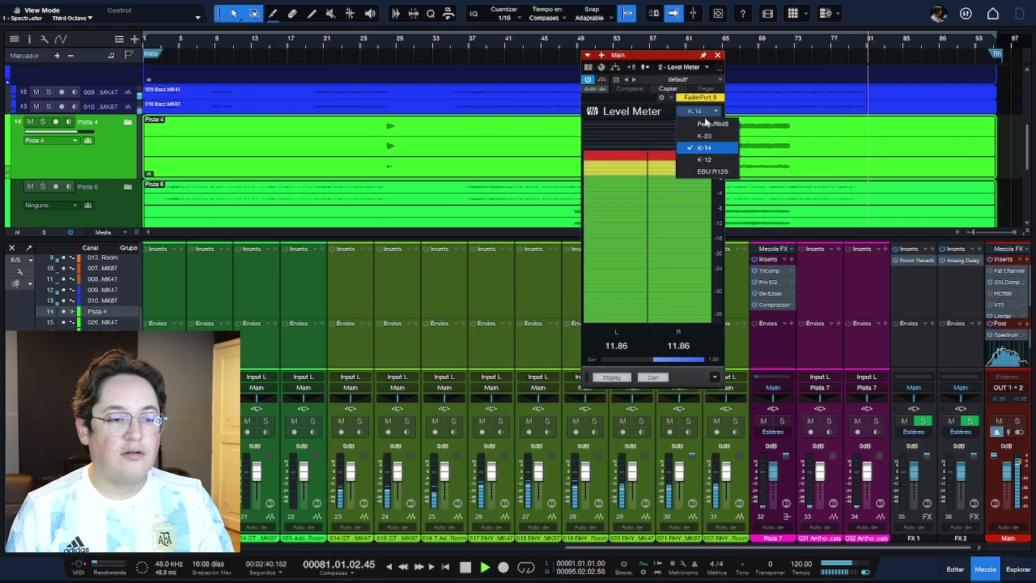
pyautogui.click(702, 125)
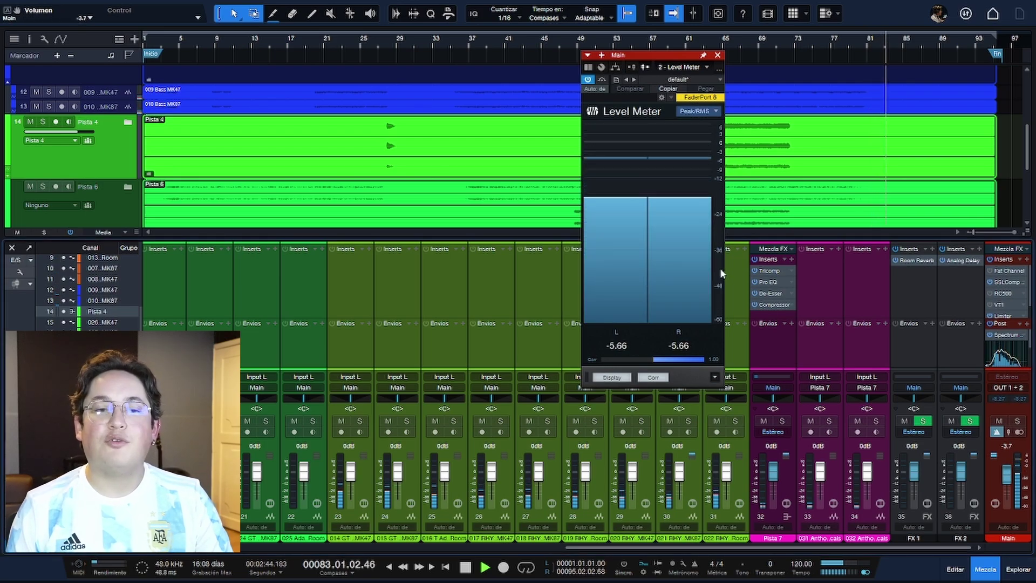
pyautogui.click(717, 55)
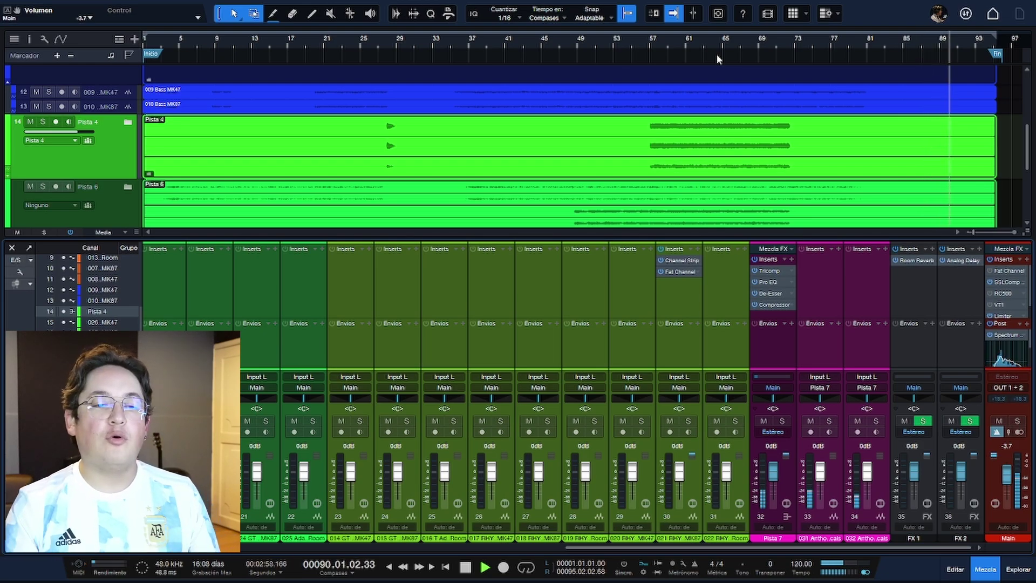
pyautogui.press('space')
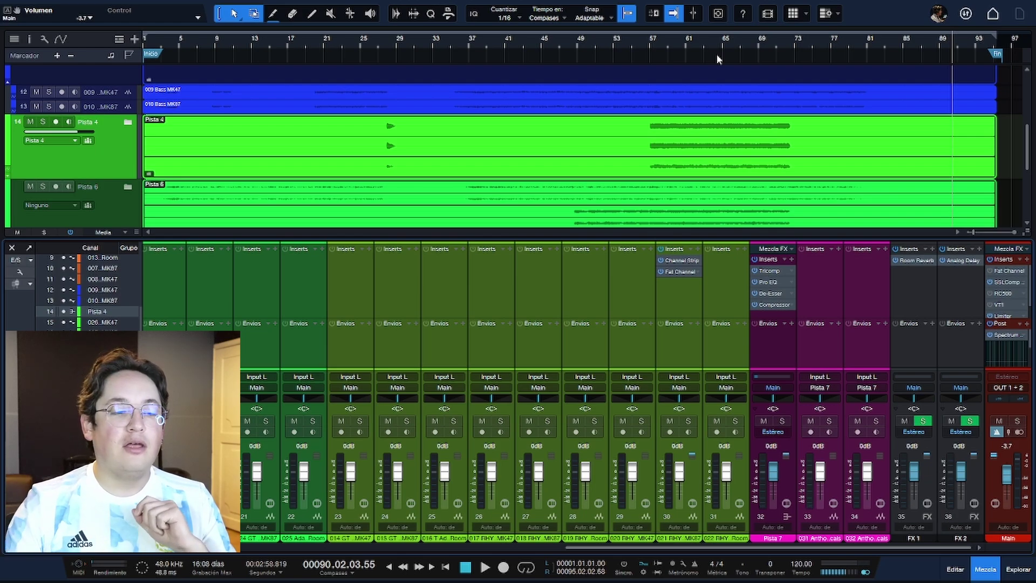
# - Open the Fat Channel on rhythm guitar channel 30, switch its equalizer model to Passive, and move the window aside
pyautogui.click(681, 272)
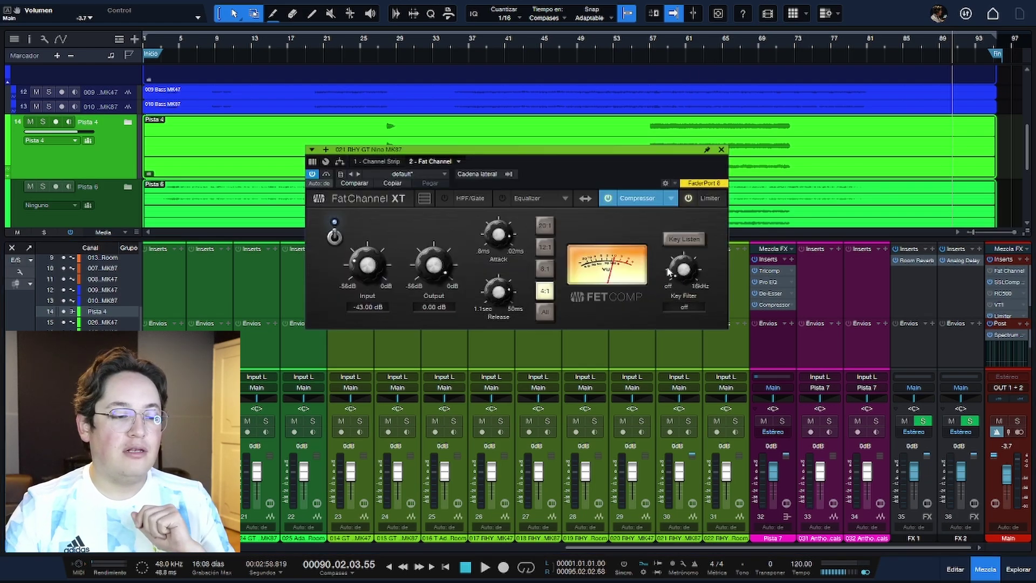
pyautogui.click(536, 198)
pyautogui.click(565, 198)
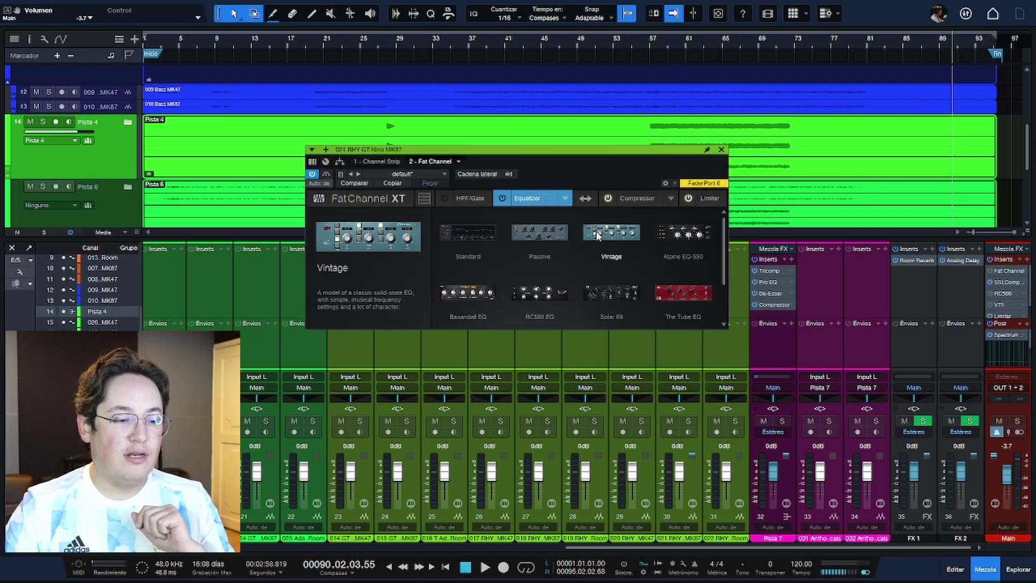
pyautogui.click(554, 237)
pyautogui.moveTo(601, 151); pyautogui.dragTo(489, 131)
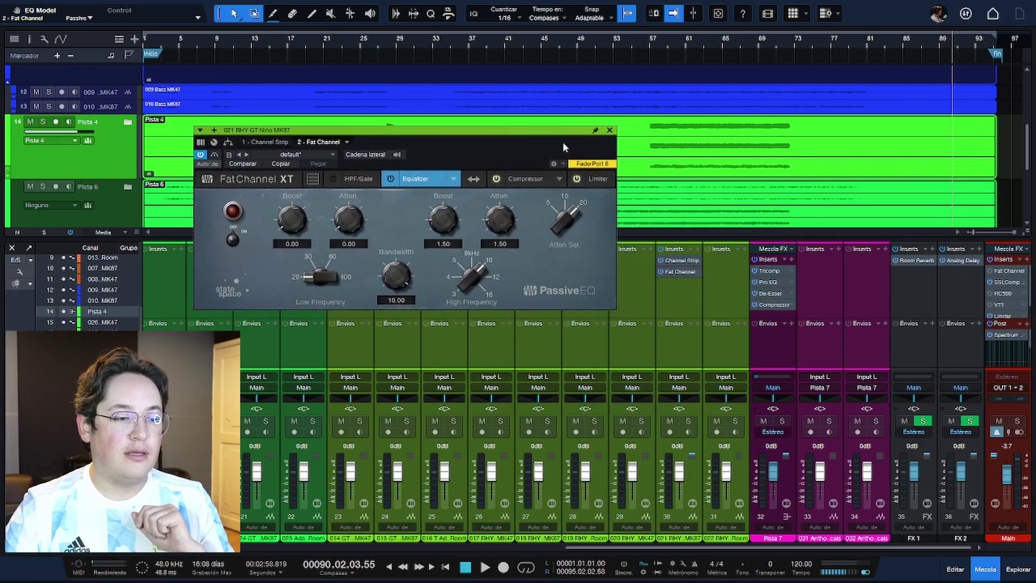
# - Add the UADx Pultec EQP-1A EQ to channel 30's inserts and arrange its window next to the Fat Channel's Passive EQ for comparison
pyautogui.click(692, 250)
pyautogui.write('pro-q')
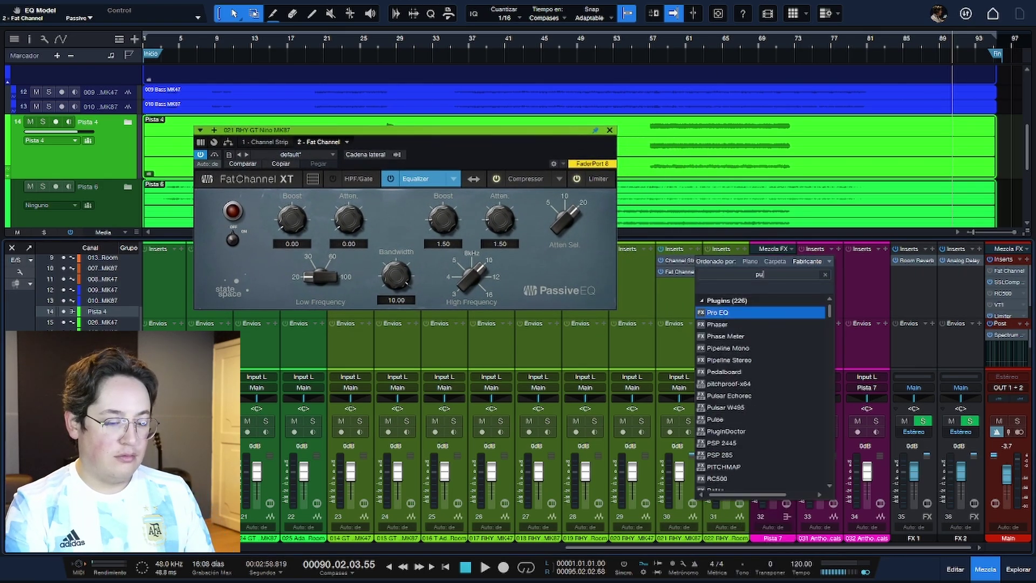
pyautogui.press('Down')
pyautogui.press('Return')
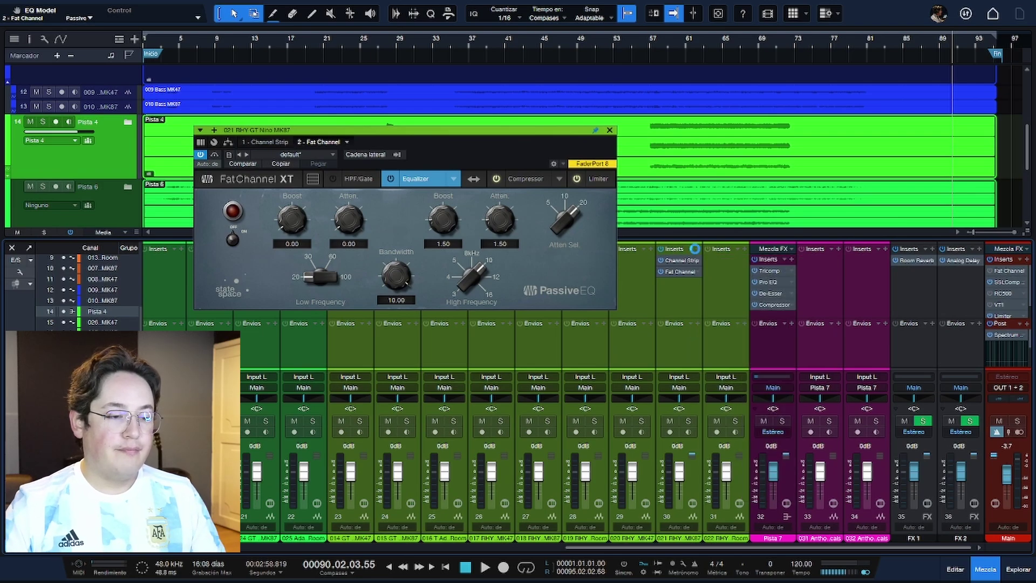
pyautogui.moveTo(746, 56); pyautogui.dragTo(607, 330)
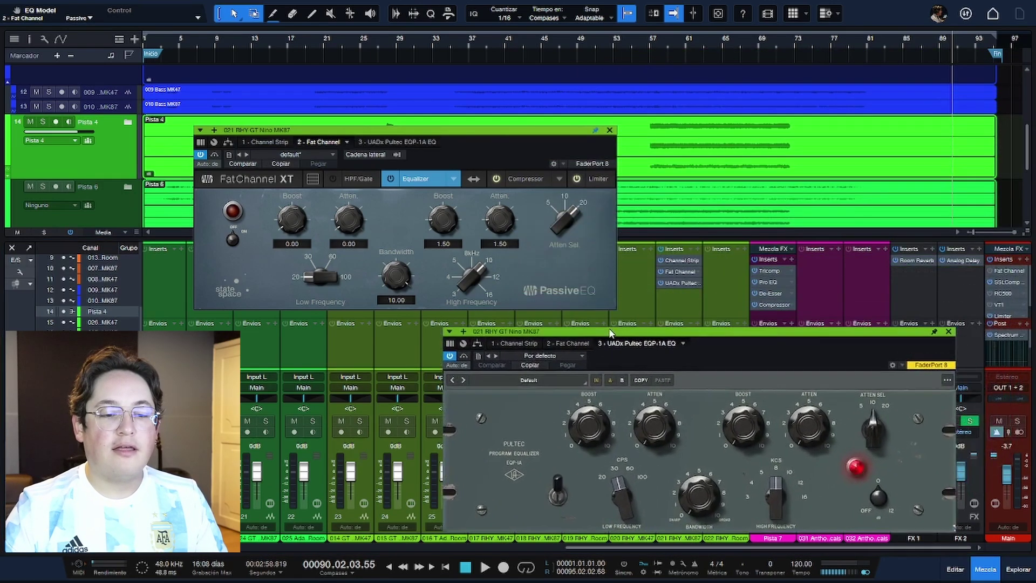
pyautogui.moveTo(566, 132); pyautogui.dragTo(517, 97)
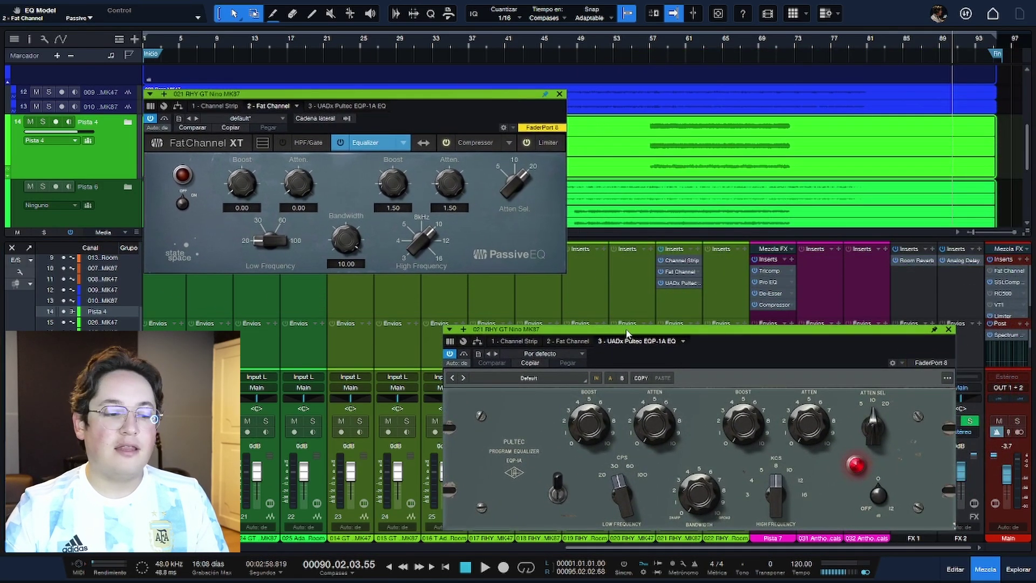
pyautogui.moveTo(627, 332); pyautogui.dragTo(621, 280)
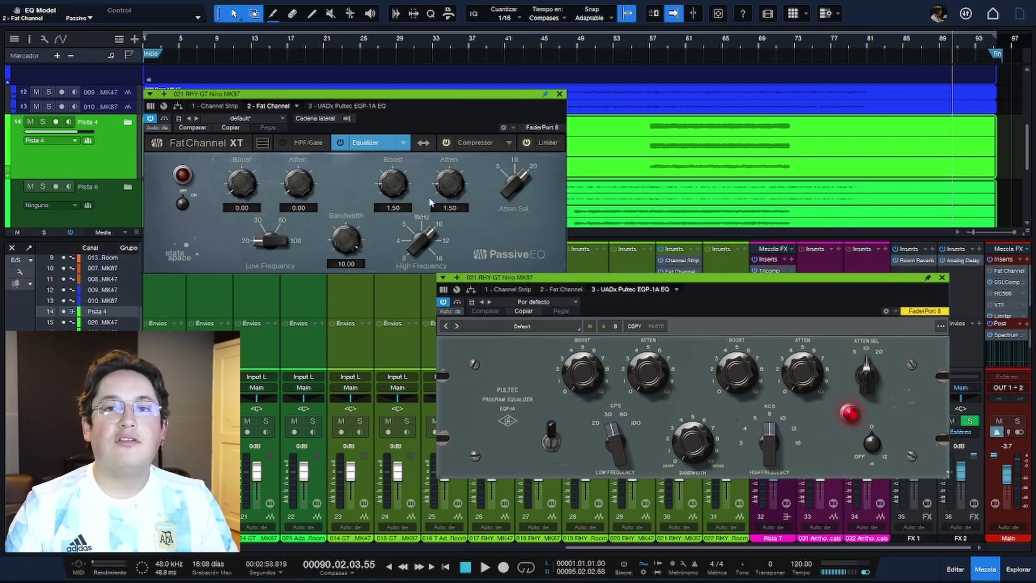